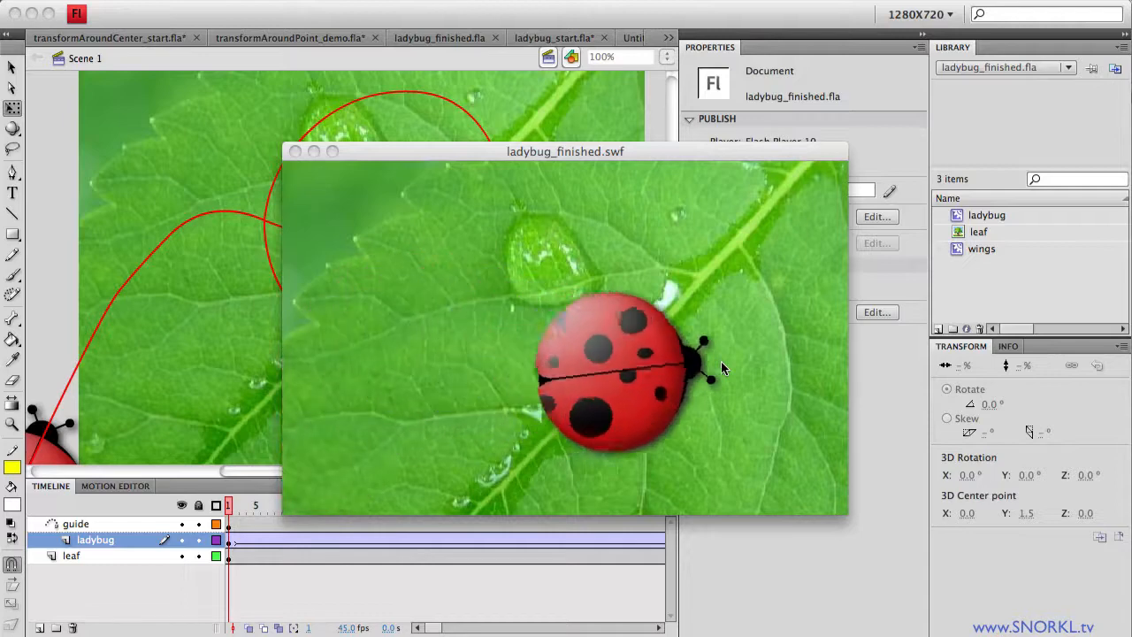
Step: Close the ladybug_finished.swf preview and switch to the ladybug_start.fla document
{"action": "left_click", "coordinate": [296, 151]}
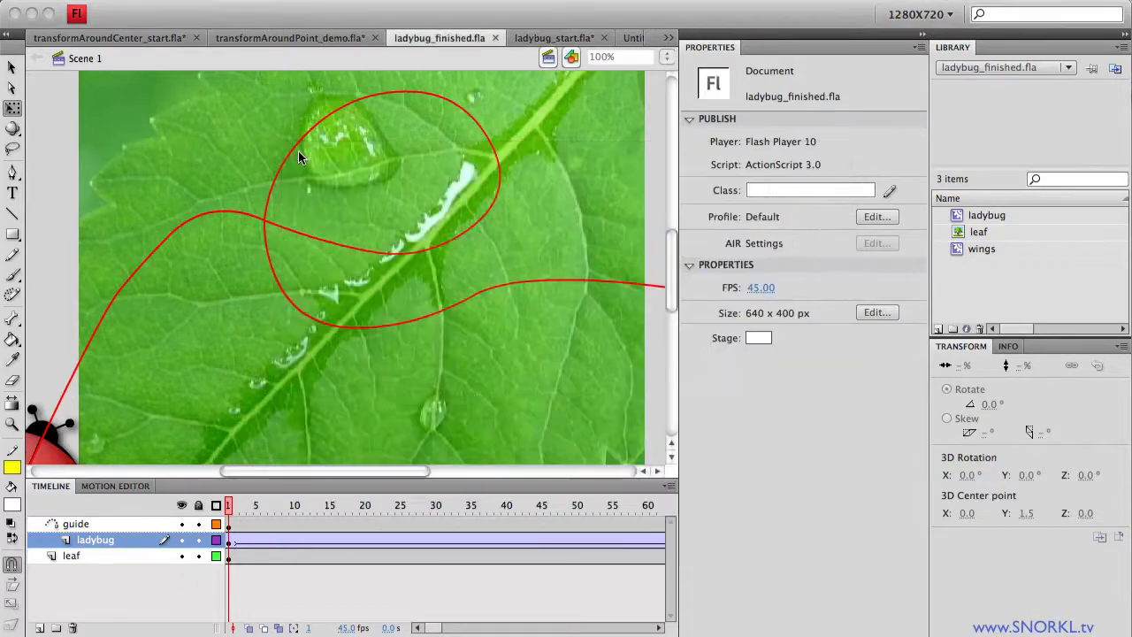
{"action": "left_click", "coordinate": [549, 39]}
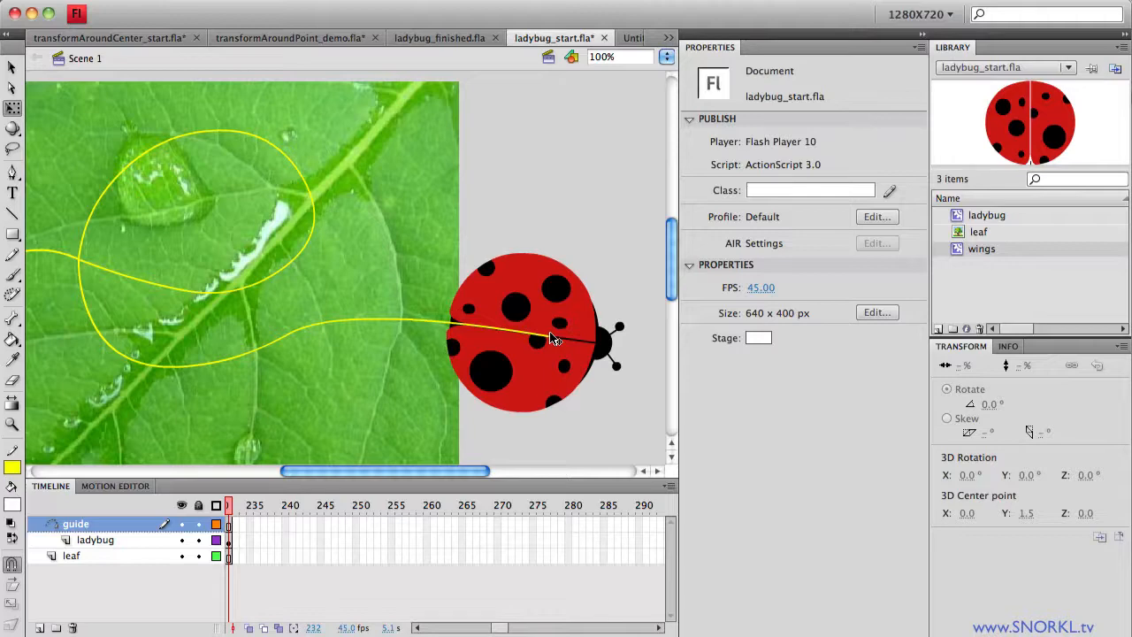
{"action": "key", "text": "ctrl+Return"}
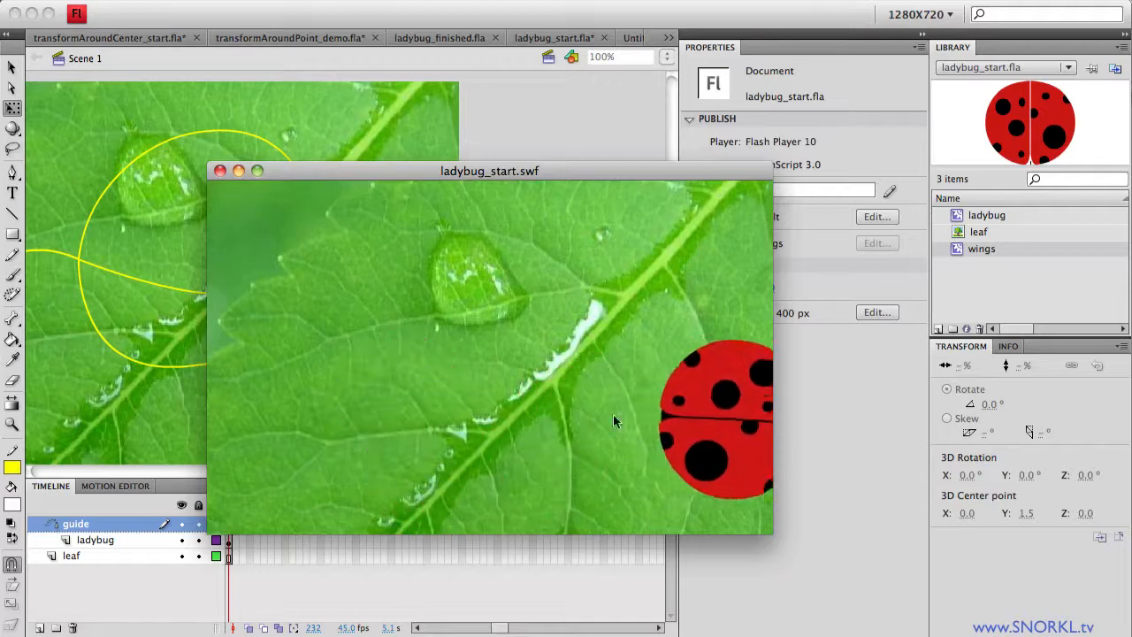
{"action": "left_click", "coordinate": [221, 171]}
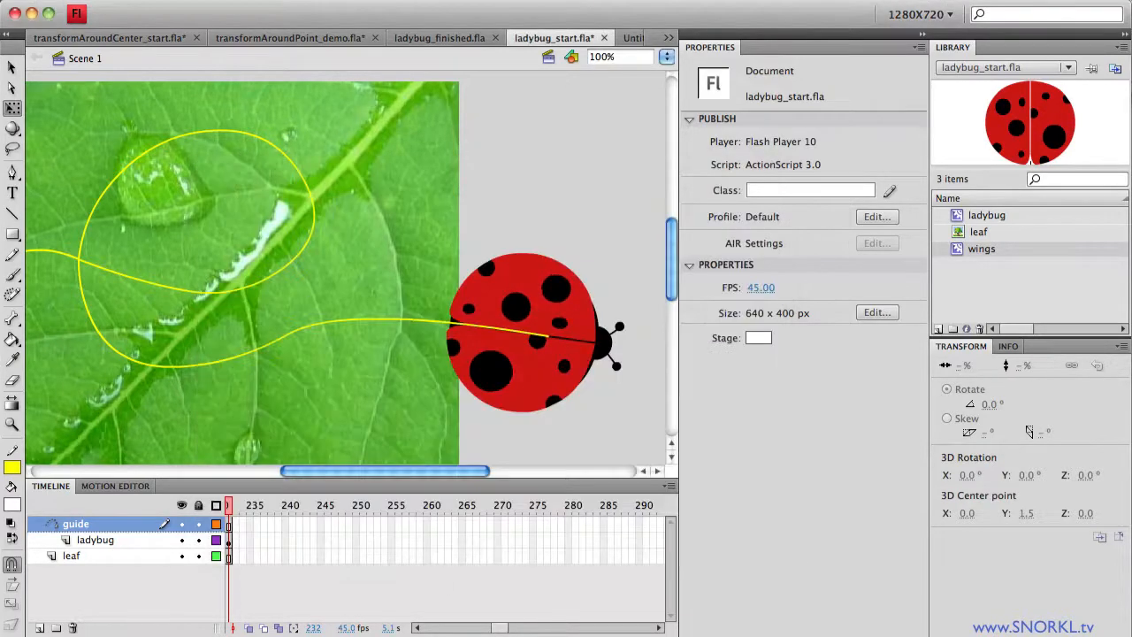
{"action": "left_click_drag", "start_coordinate": [500, 628], "coordinate": [434, 628]}
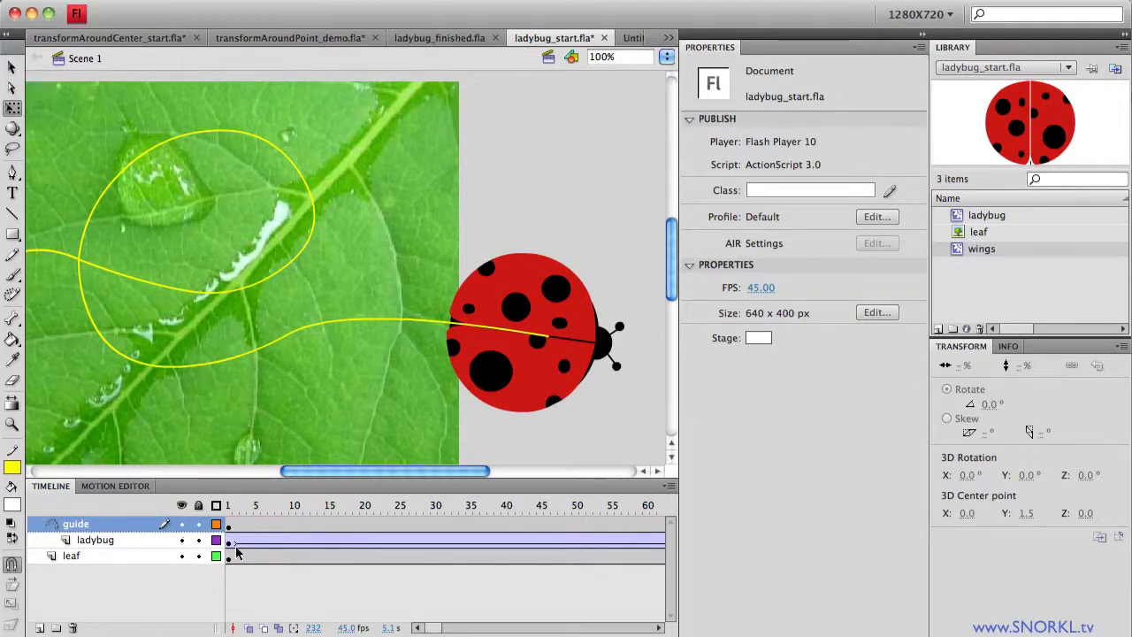
{"action": "left_click_drag", "start_coordinate": [251, 511], "coordinate": [207, 548]}
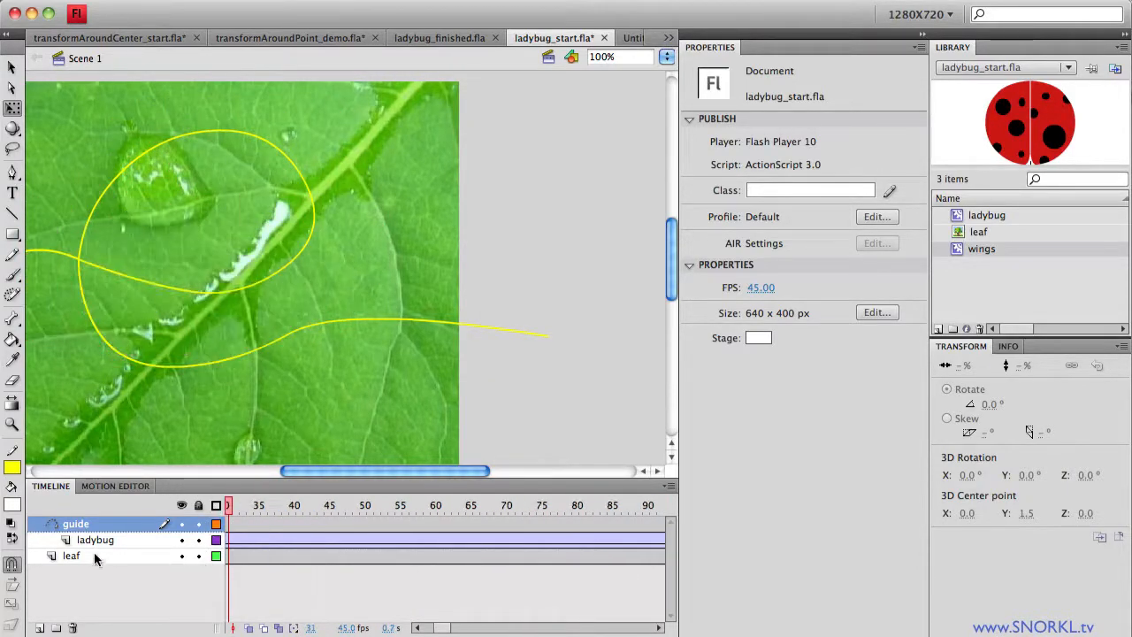
{"action": "left_click", "coordinate": [183, 557]}
{"action": "left_click", "coordinate": [183, 556]}
{"action": "left_click_drag", "start_coordinate": [451, 629], "coordinate": [495, 630]}
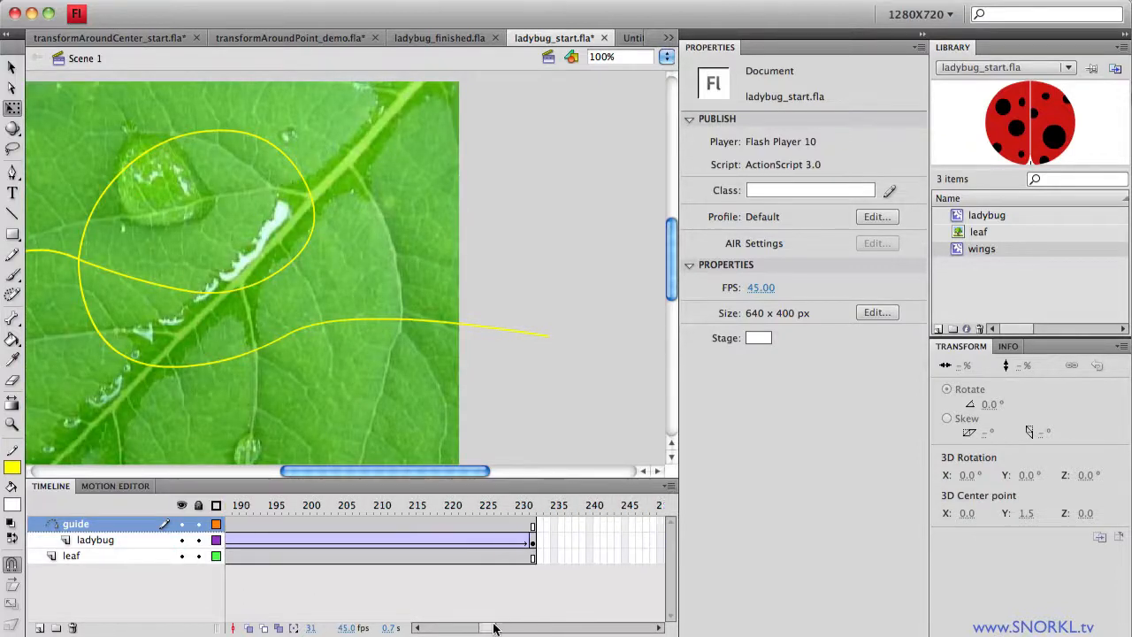
{"action": "left_click", "coordinate": [534, 507]}
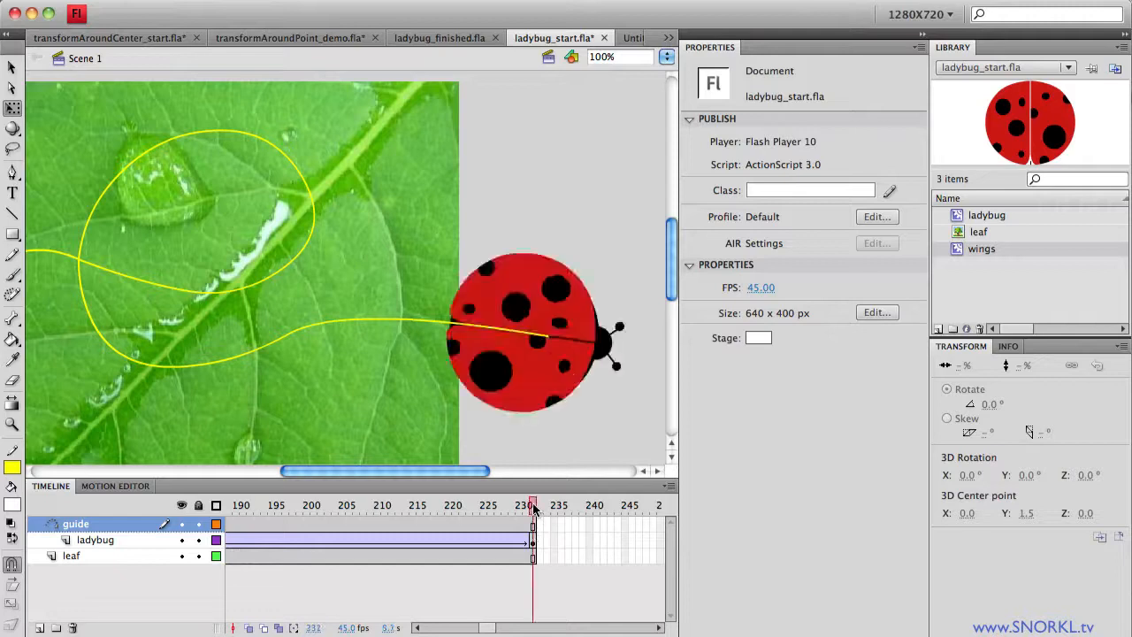
{"action": "left_click", "coordinate": [575, 386]}
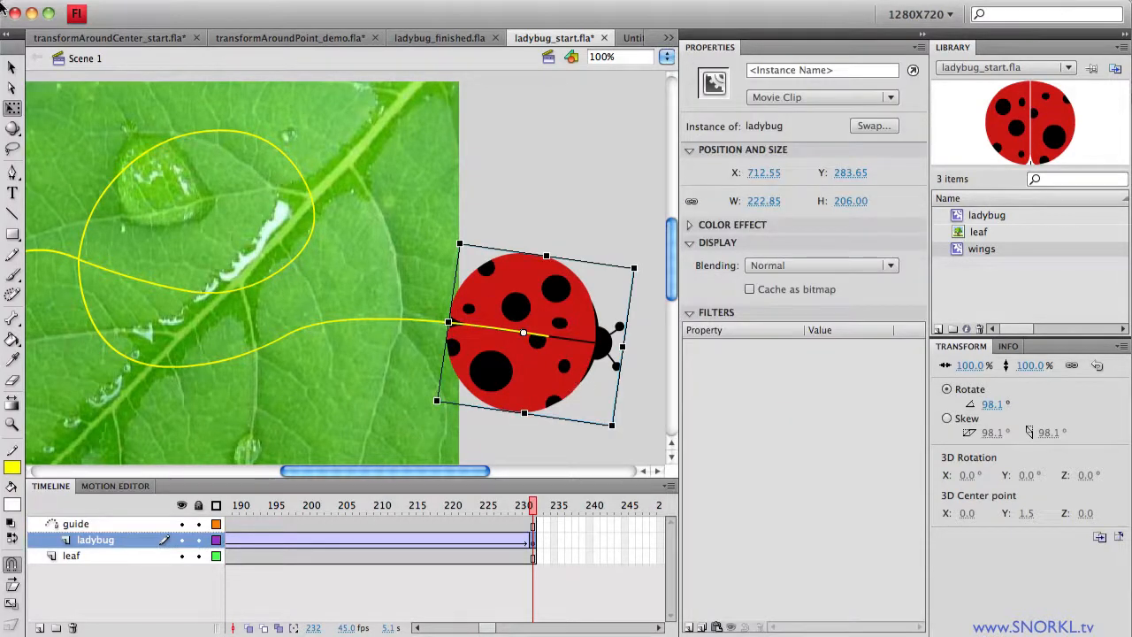
Step: Enter the ladybug symbol and select its wings movie clip instance
{"action": "left_click", "coordinate": [12, 68]}
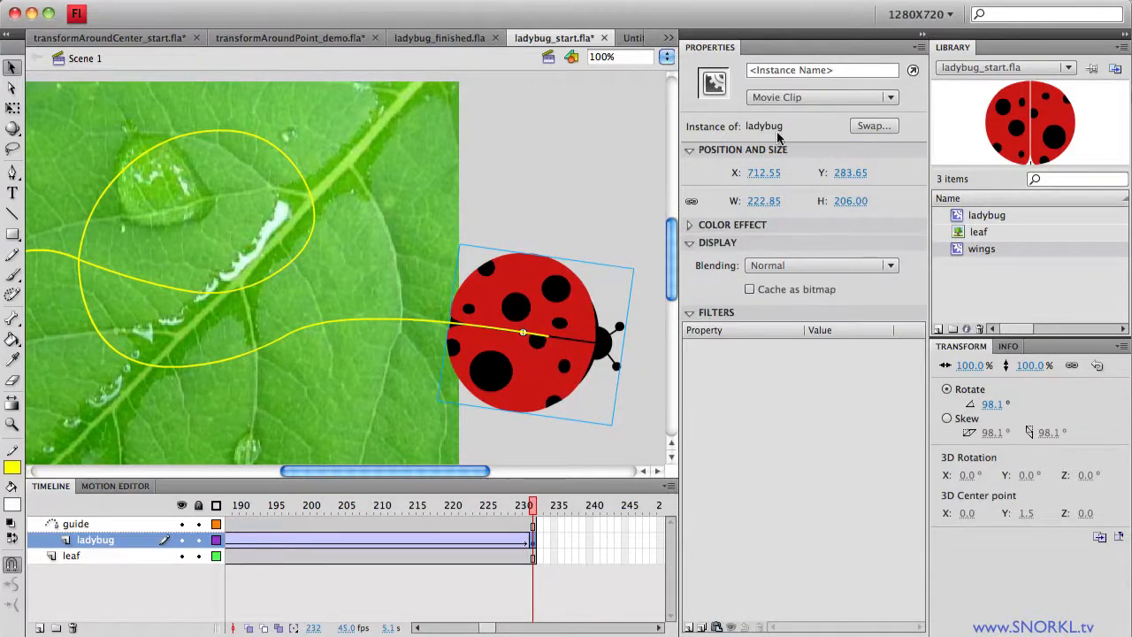
{"action": "double_click", "coordinate": [568, 302]}
{"action": "left_click", "coordinate": [542, 294]}
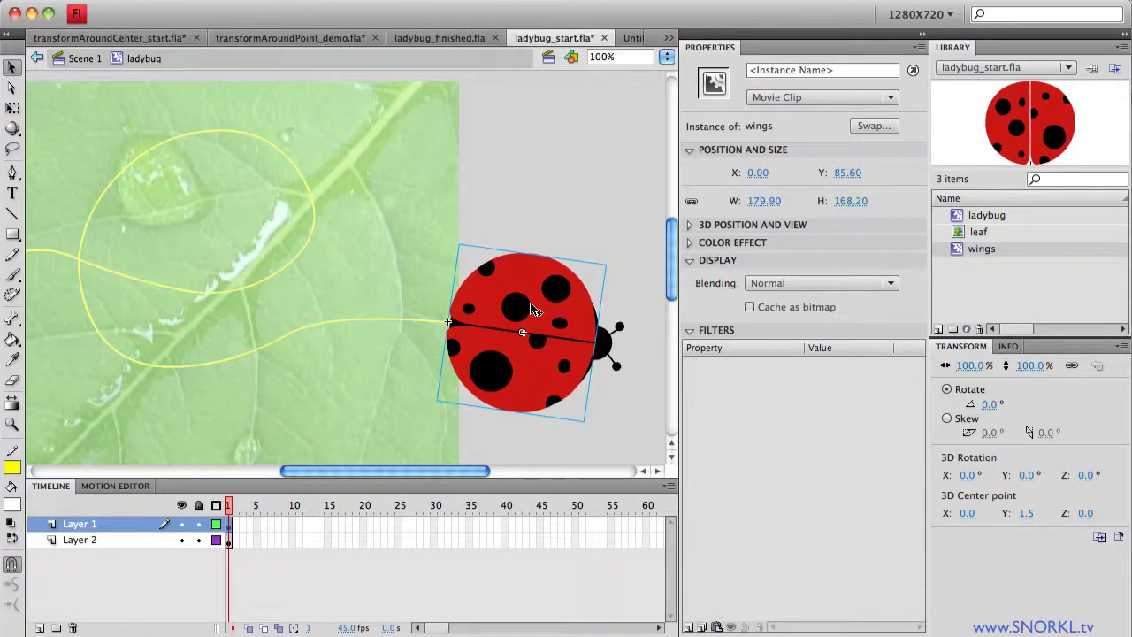
{"action": "left_click", "coordinate": [691, 330]}
Step: Add a Gradient Glow filter with default settings to the wings
{"action": "left_click", "coordinate": [691, 331]}
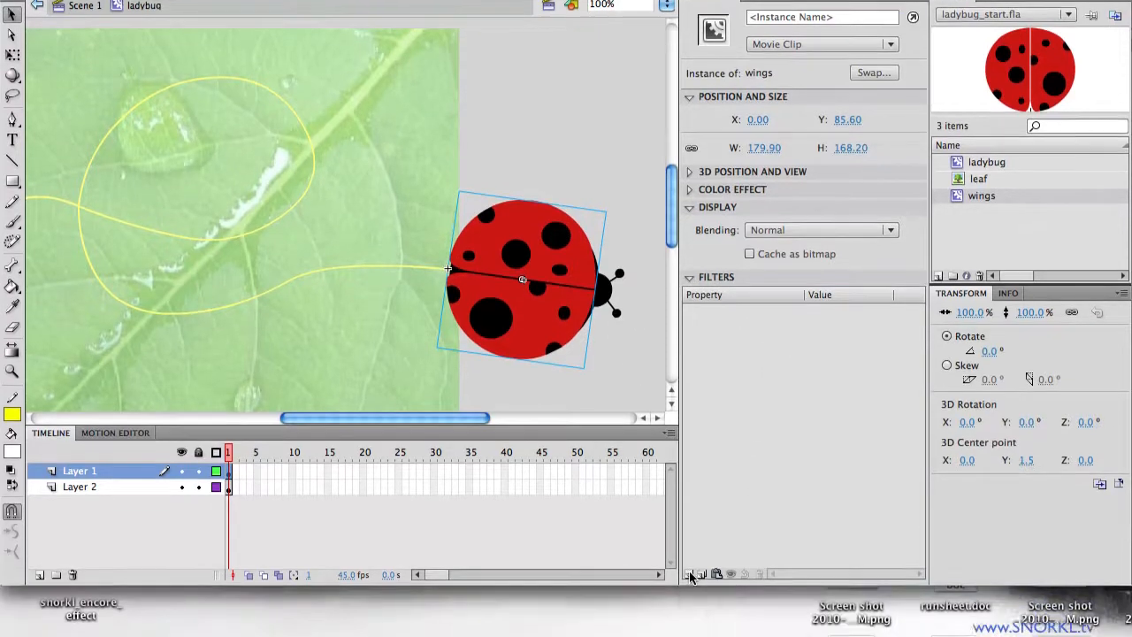
{"action": "left_click", "coordinate": [691, 627]}
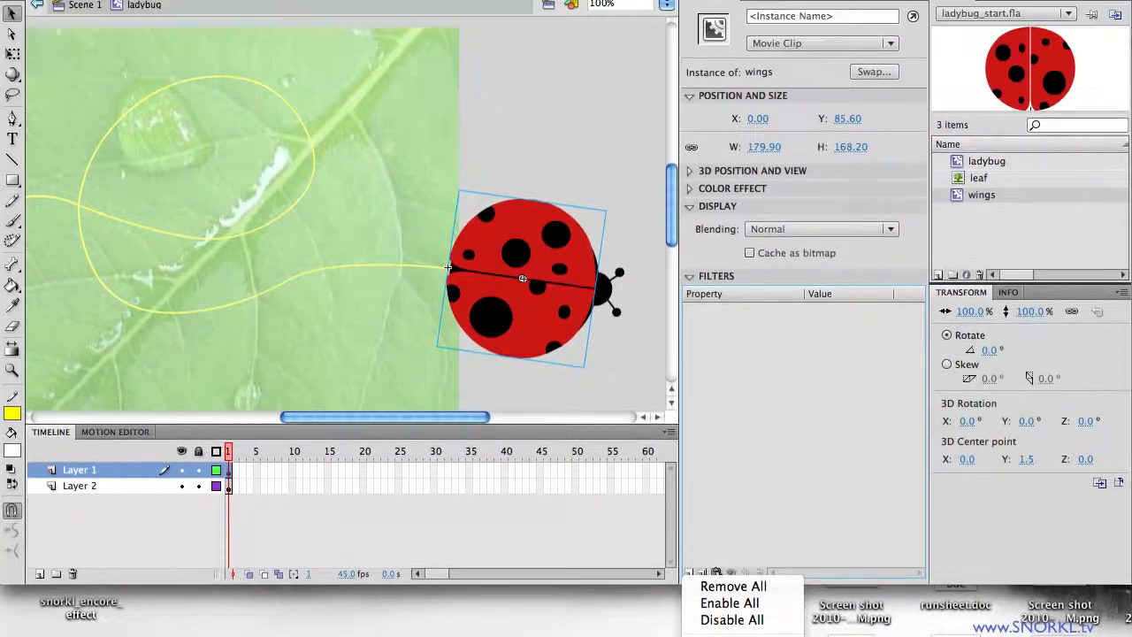
{"action": "left_click", "coordinate": [743, 590]}
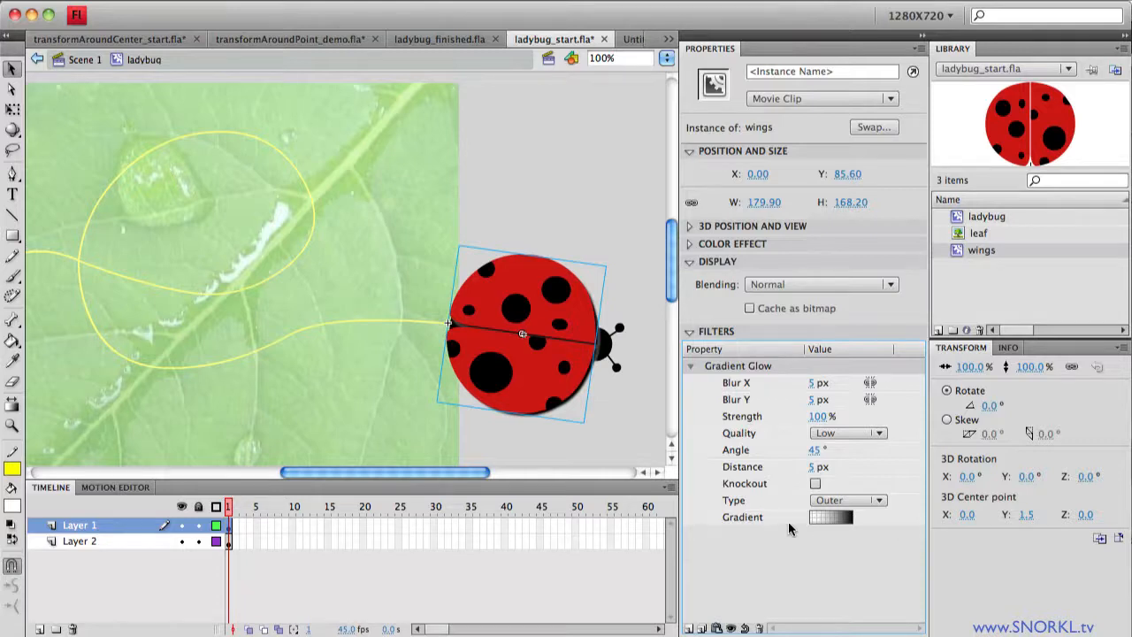
Step: Set the Gradient Glow's end colour stop to white #FFFFFF at 86% alpha
{"action": "left_click", "coordinate": [848, 520]}
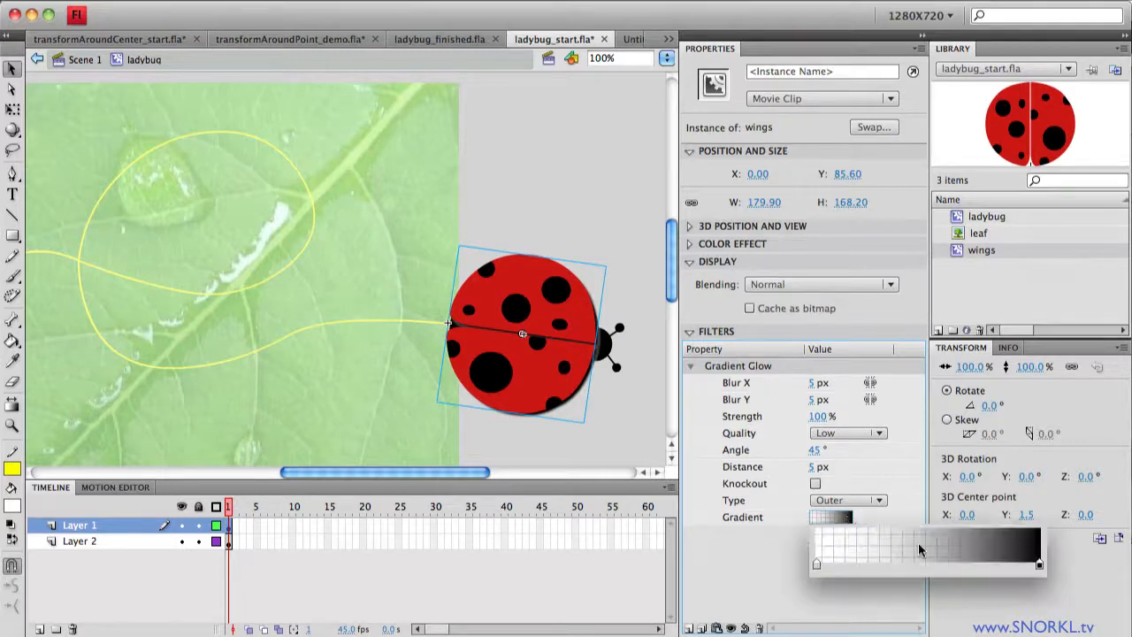
{"action": "left_click", "coordinate": [1041, 565]}
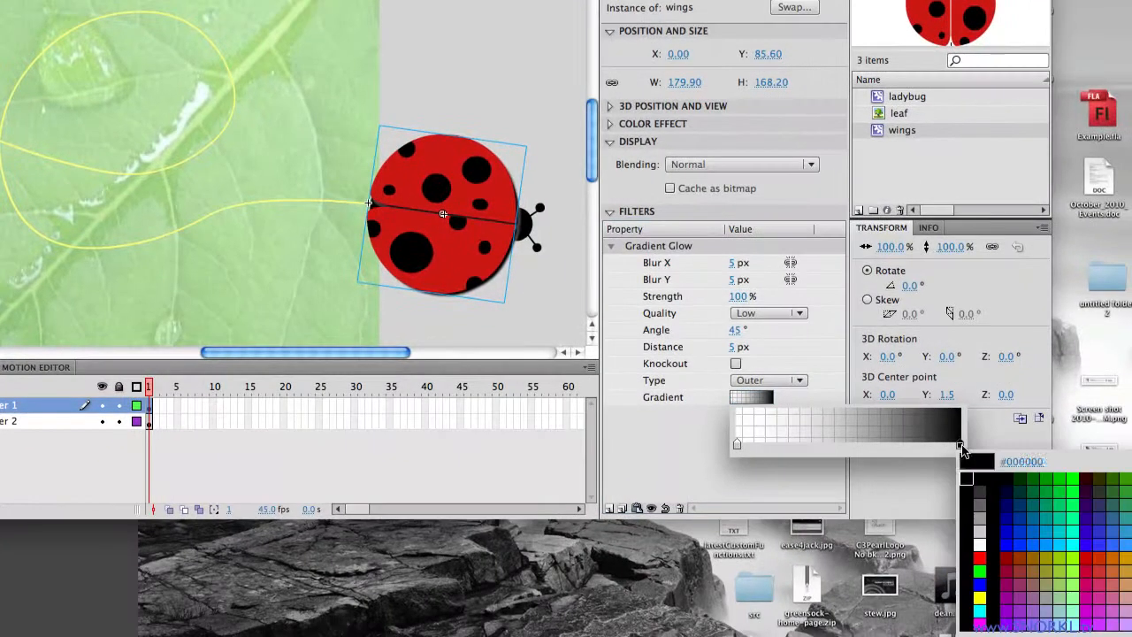
{"action": "left_click", "coordinate": [982, 542]}
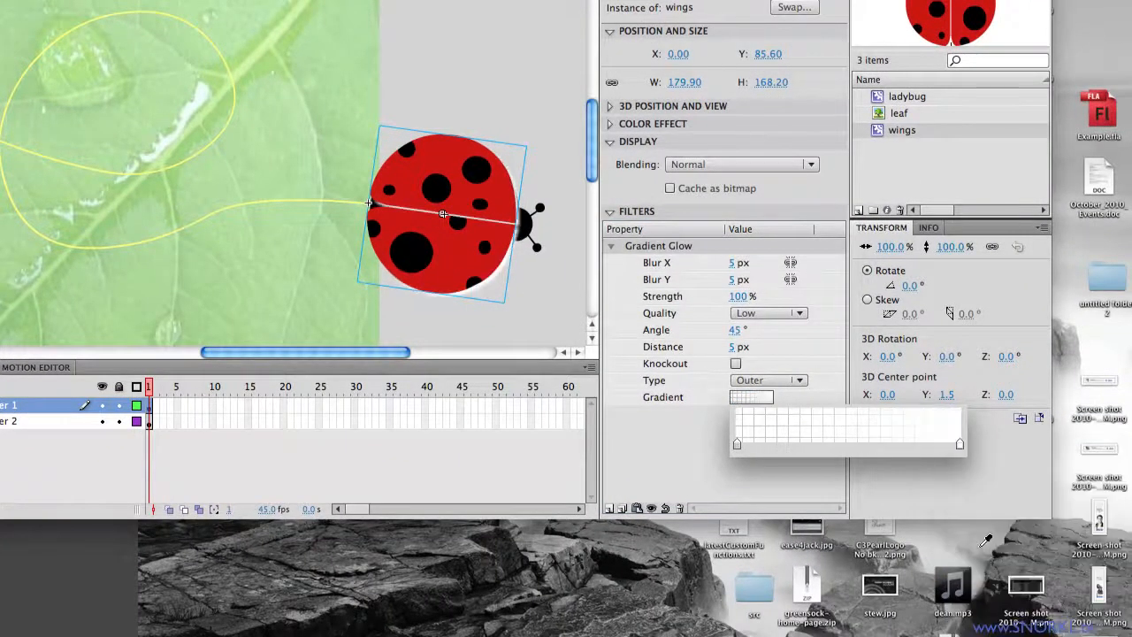
{"action": "left_click", "coordinate": [961, 443]}
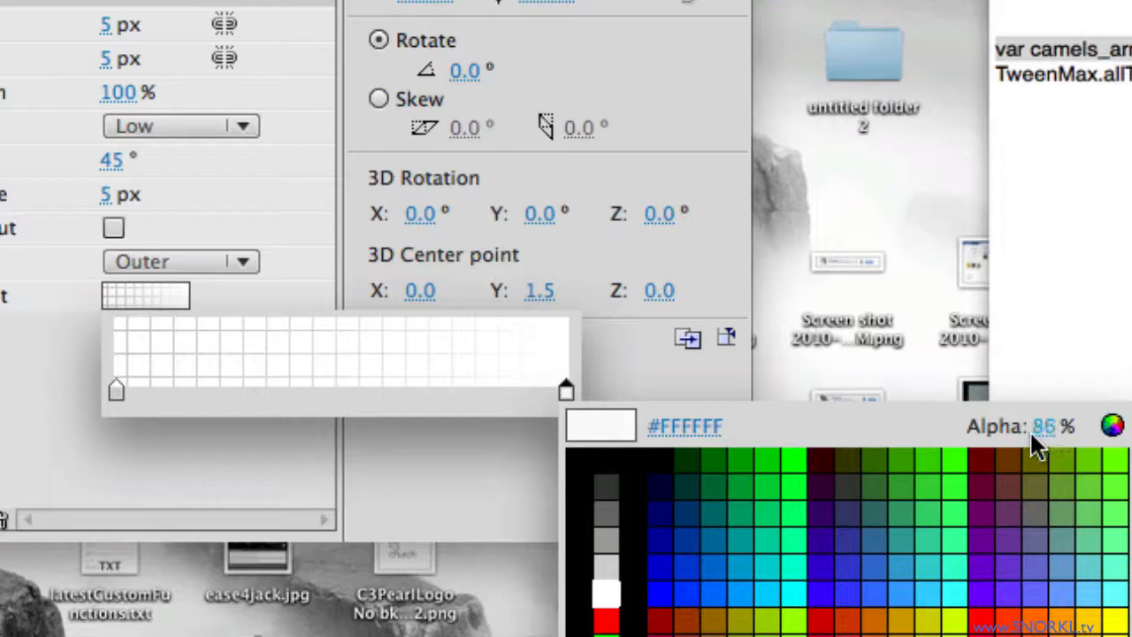
{"action": "left_click_drag", "start_coordinate": [1017, 435], "coordinate": [1014, 435]}
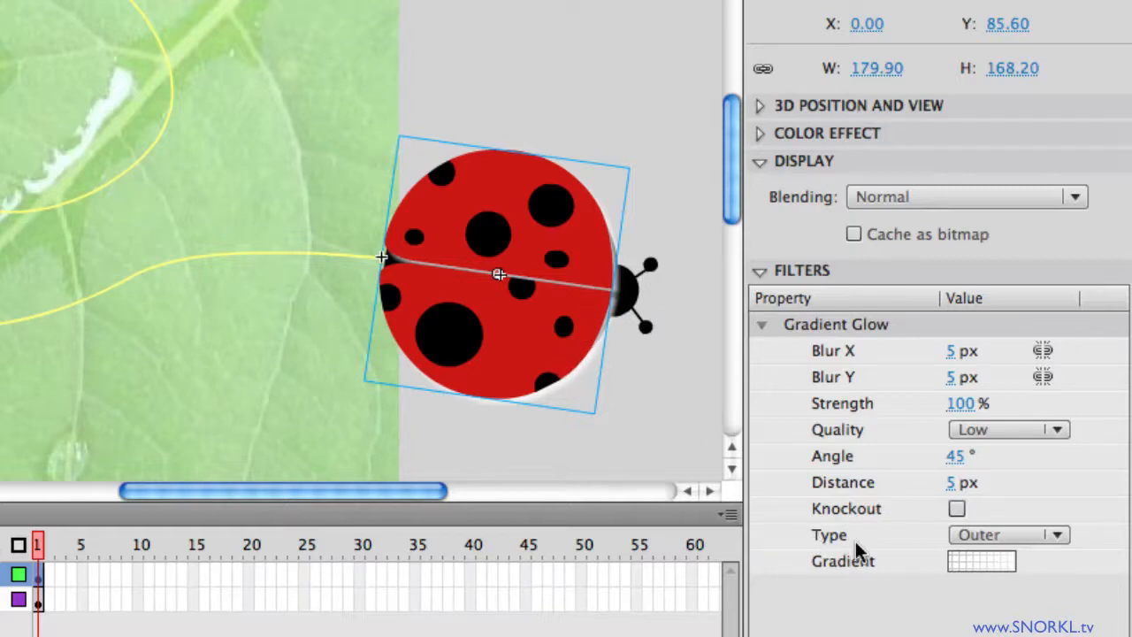
Step: Switch the Gradient Glow to Inner type and raise the linked Blur X/Y to 144 px
{"action": "left_click", "coordinate": [1055, 536]}
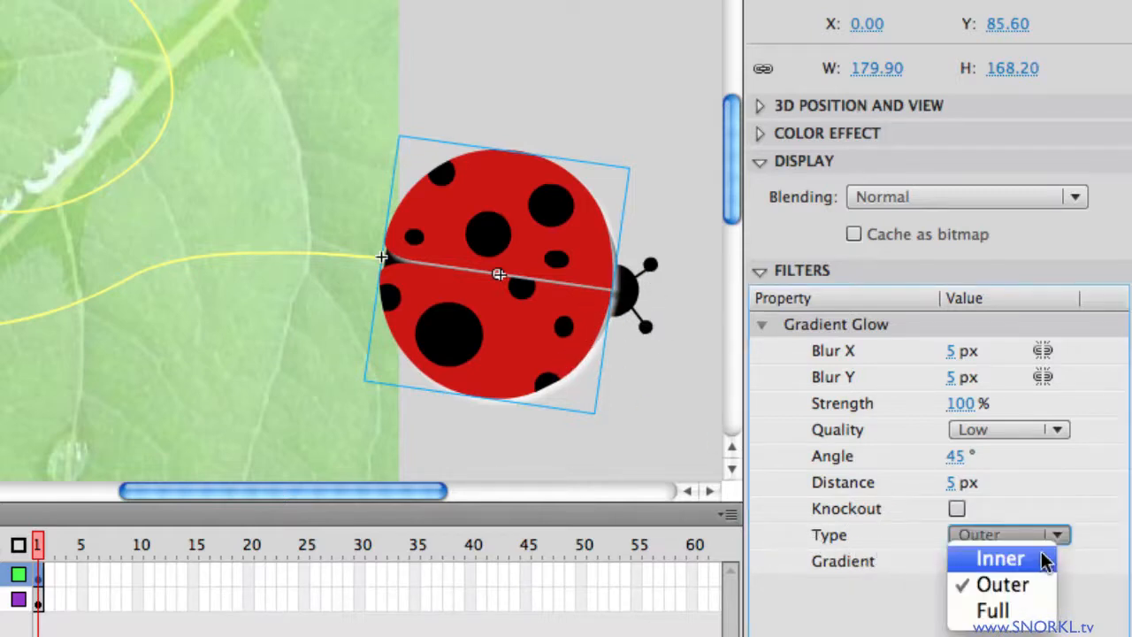
{"action": "left_click", "coordinate": [1037, 557]}
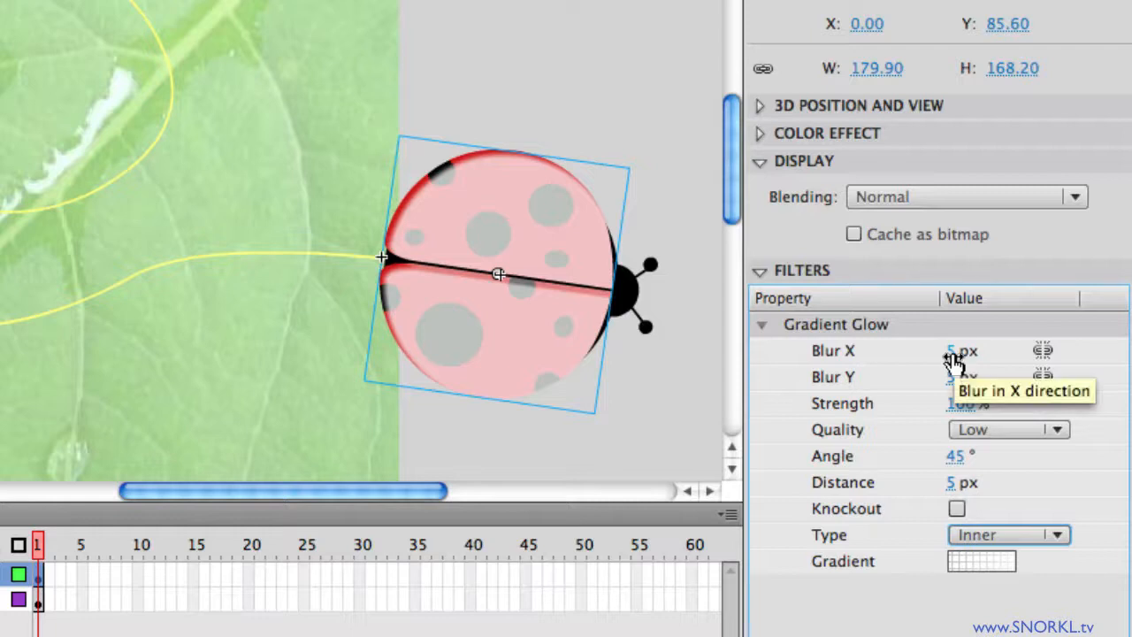
{"action": "mouse_move", "coordinate": [954, 361]}
{"action": "left_mouse_down"}
{"action": "mouse_move", "coordinate": [964, 360]}
{"action": "mouse_move", "coordinate": [950, 357]}
{"action": "left_mouse_up"}
{"action": "type", "text": "5"}
{"action": "key", "text": "Return"}
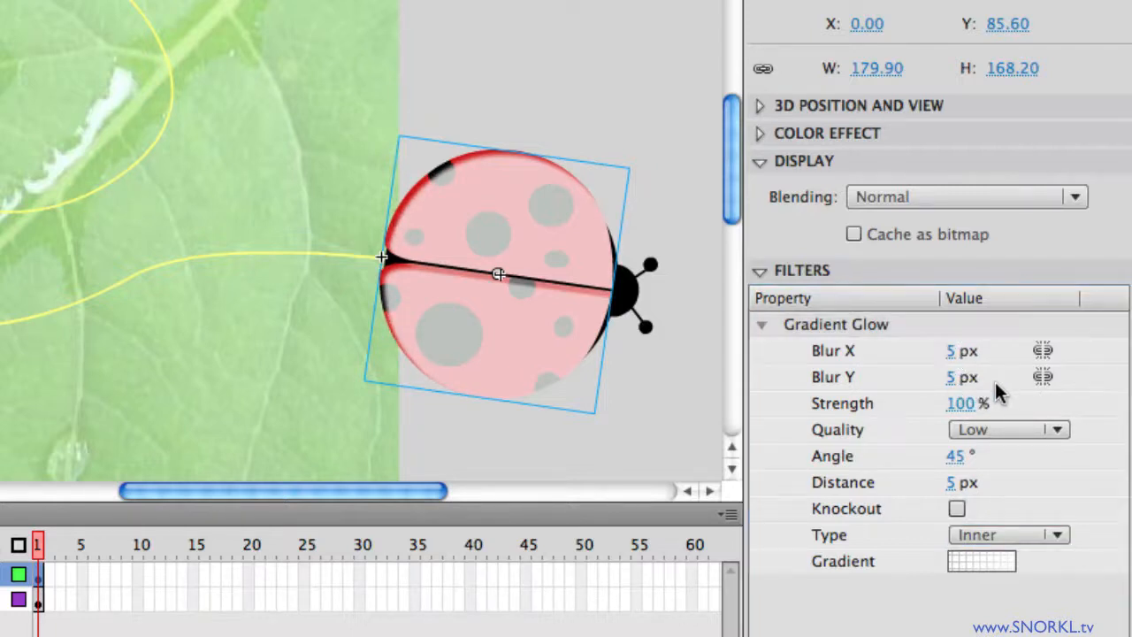
{"action": "left_click", "coordinate": [1042, 351]}
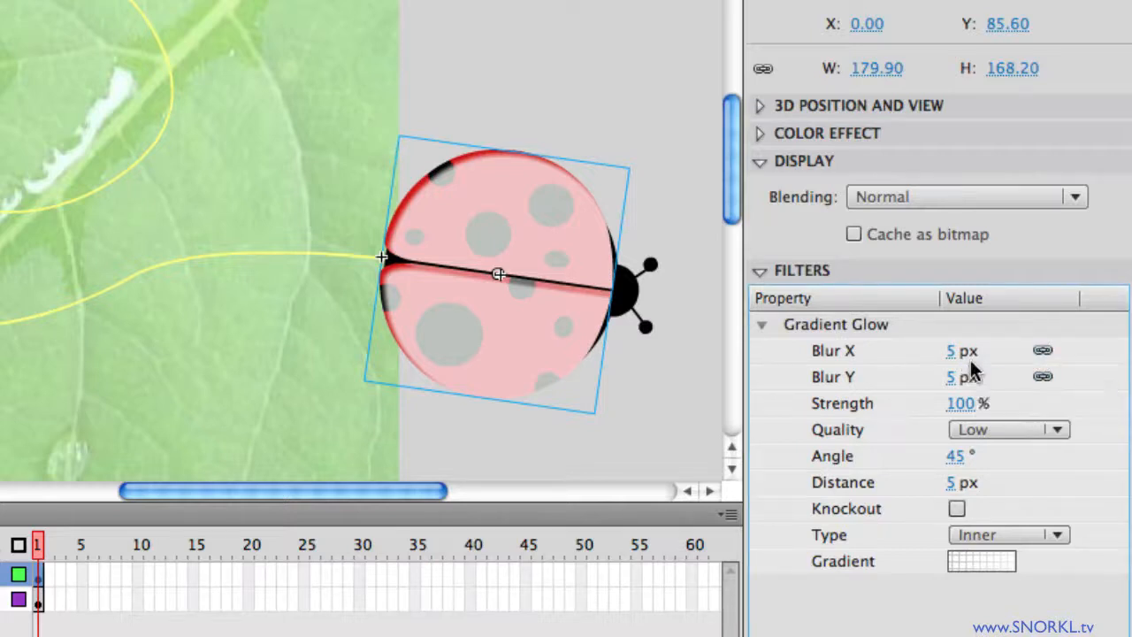
{"action": "left_click_drag", "start_coordinate": [953, 358], "coordinate": [1131, 360]}
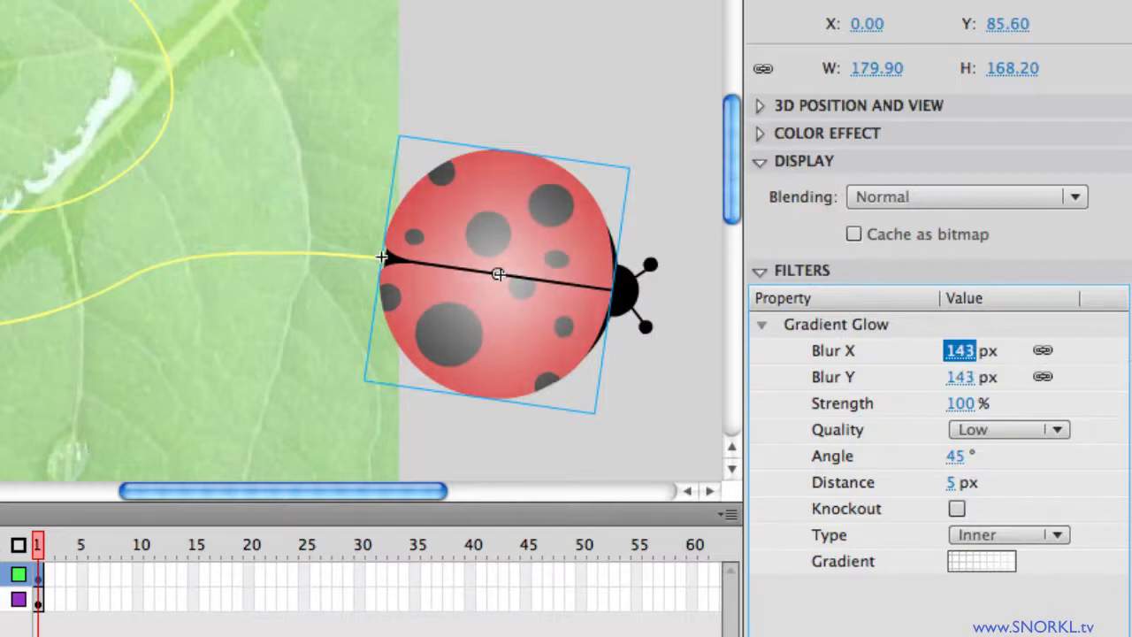
{"action": "left_click", "coordinate": [555, 338]}
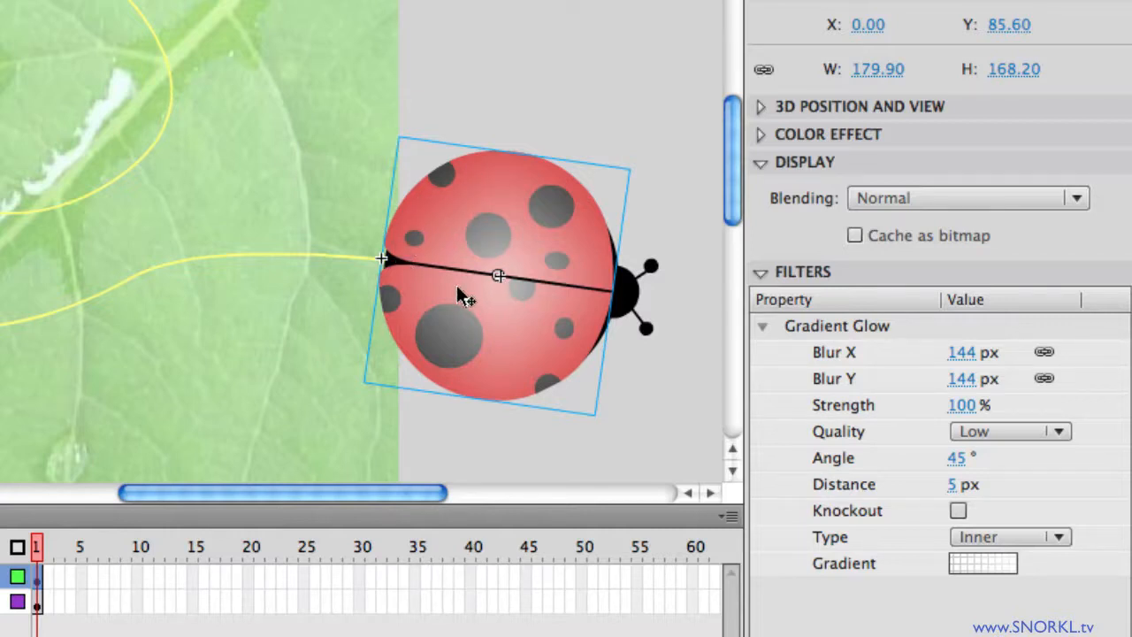
Step: Set the Gradient Glow distance to -110 px, angle to 50° and strength to 112%
{"action": "left_click", "coordinate": [952, 485]}
{"action": "left_click_drag", "start_coordinate": [952, 494], "coordinate": [837, 482]}
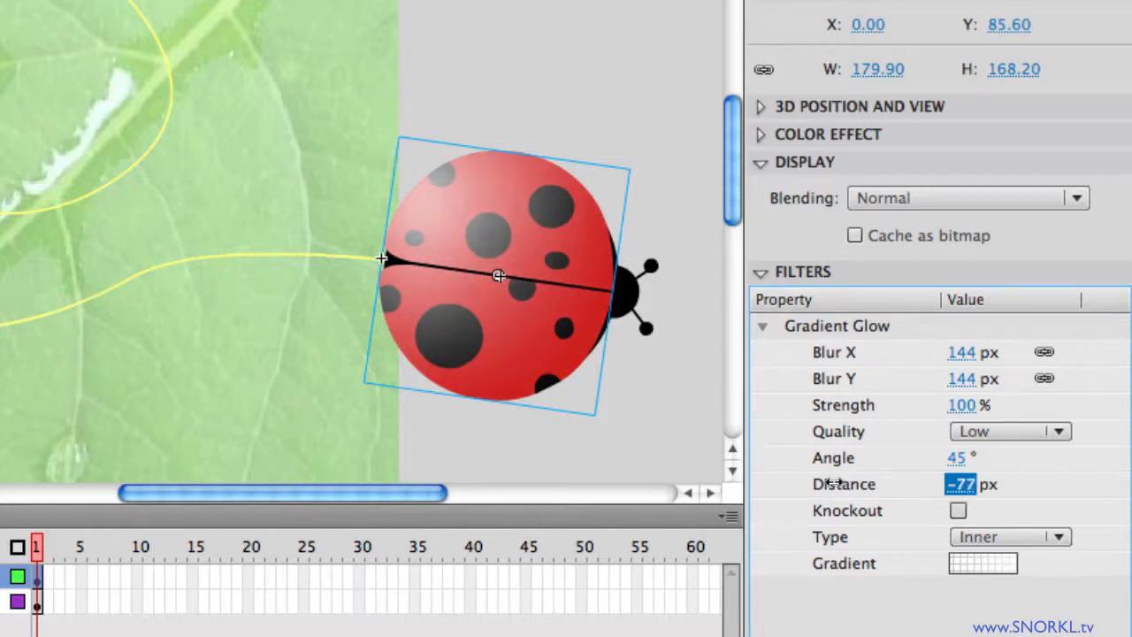
{"action": "left_click_drag", "start_coordinate": [832, 484], "coordinate": [802, 484]}
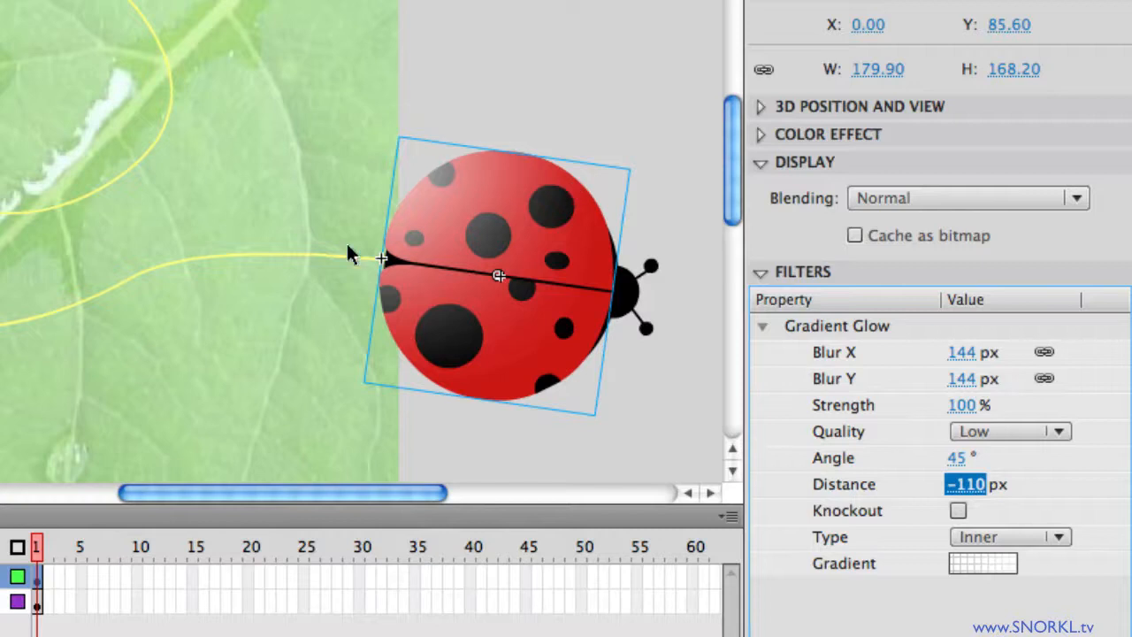
{"action": "mouse_move", "coordinate": [959, 460]}
{"action": "left_mouse_down"}
{"action": "mouse_move", "coordinate": [1100, 462]}
{"action": "mouse_move", "coordinate": [835, 463]}
{"action": "mouse_move", "coordinate": [994, 457]}
{"action": "mouse_move", "coordinate": [1123, 506]}
{"action": "mouse_move", "coordinate": [834, 463]}
{"action": "mouse_move", "coordinate": [957, 469]}
{"action": "left_mouse_up"}
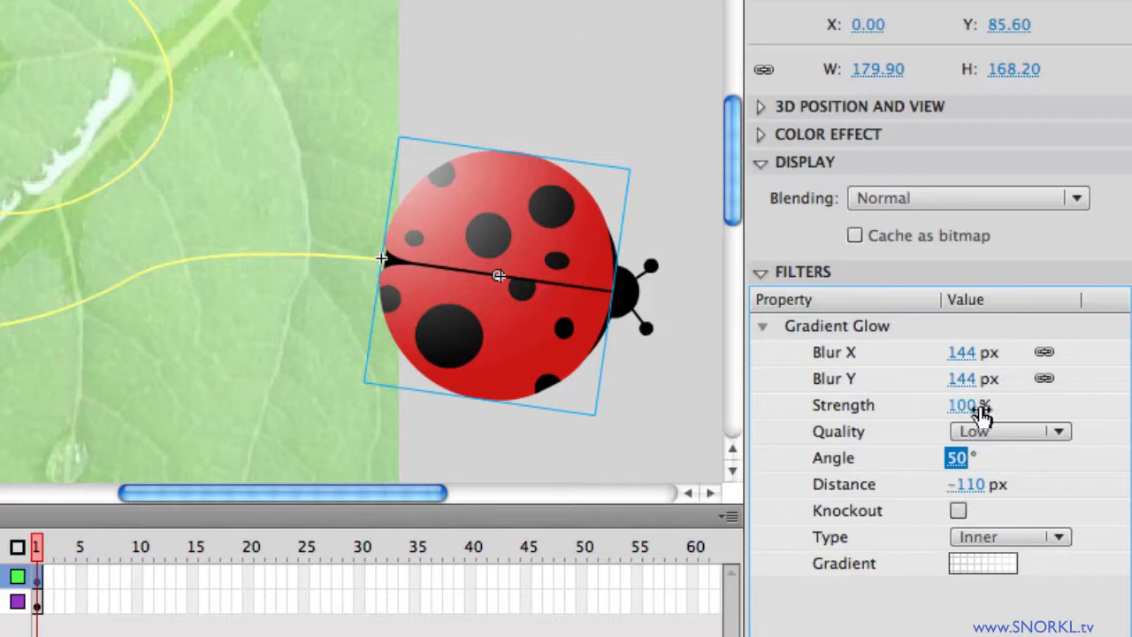
{"action": "left_click_drag", "start_coordinate": [966, 414], "coordinate": [991, 414]}
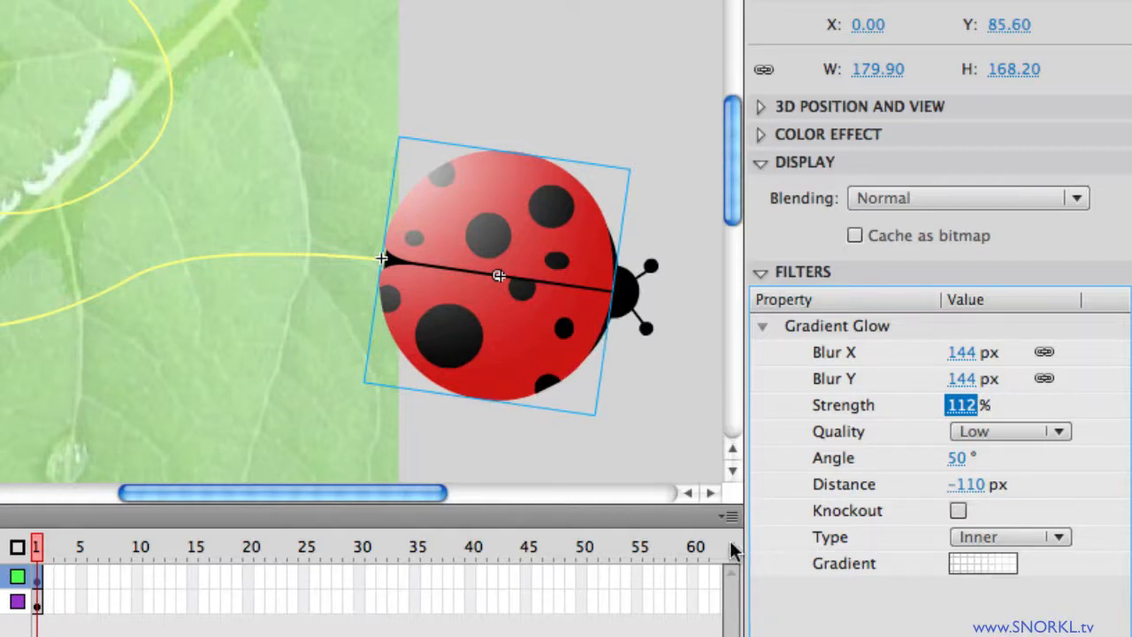
Step: Add a Drop Shadow to the wings as an inner shadow with 225° angle and 19 px blur
{"action": "key", "text": "Return"}
{"action": "left_click", "coordinate": [691, 533]}
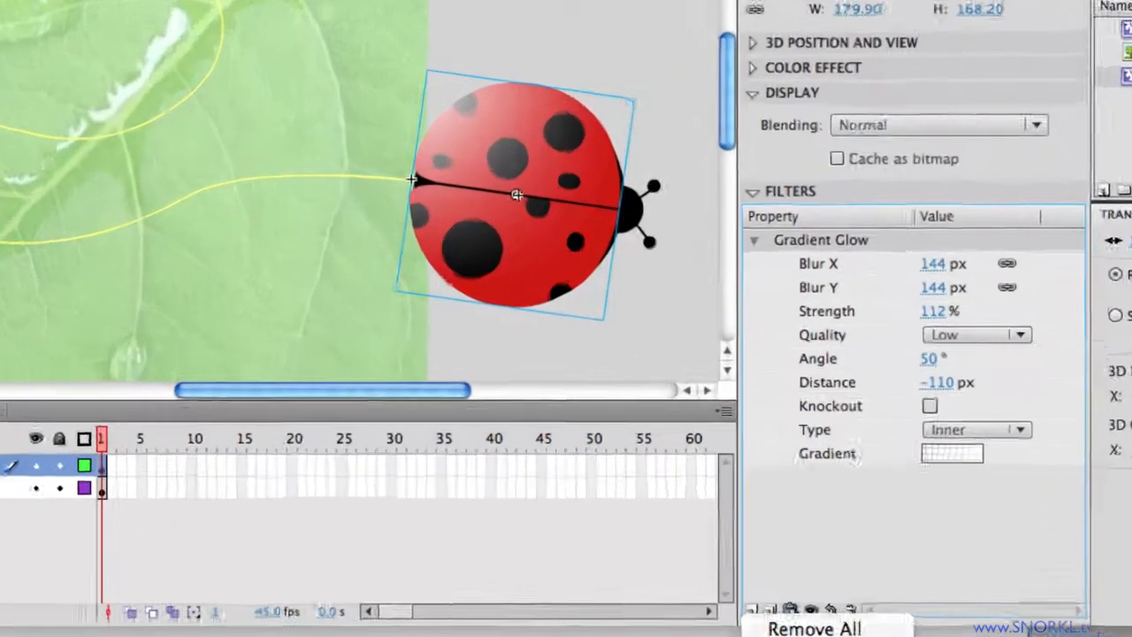
{"action": "left_click", "coordinate": [810, 636]}
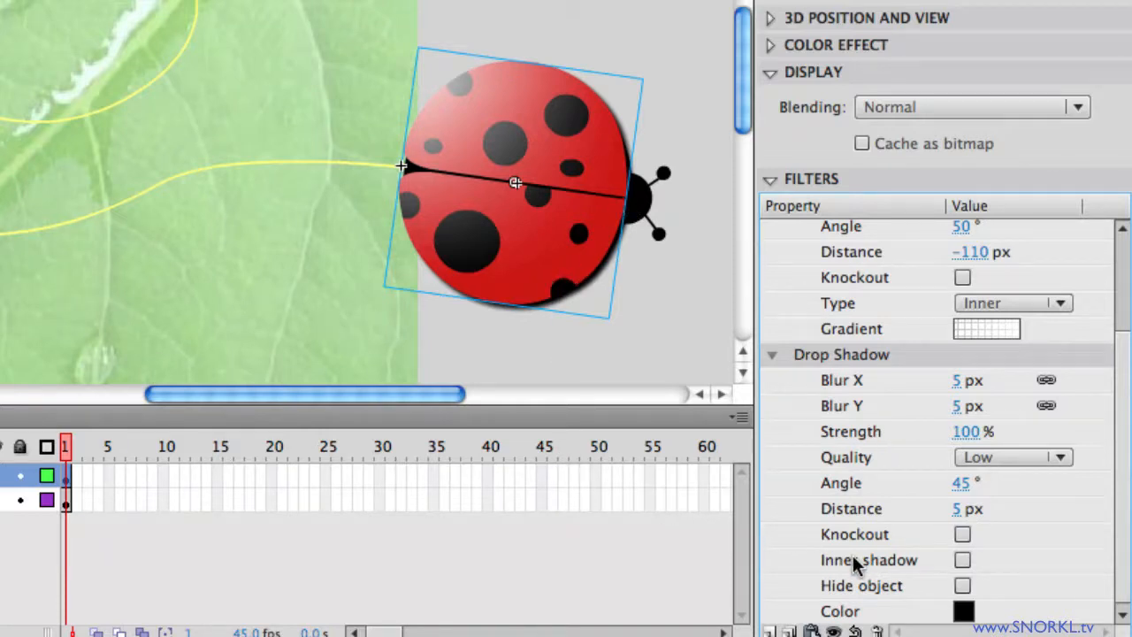
{"action": "left_click", "coordinate": [963, 560]}
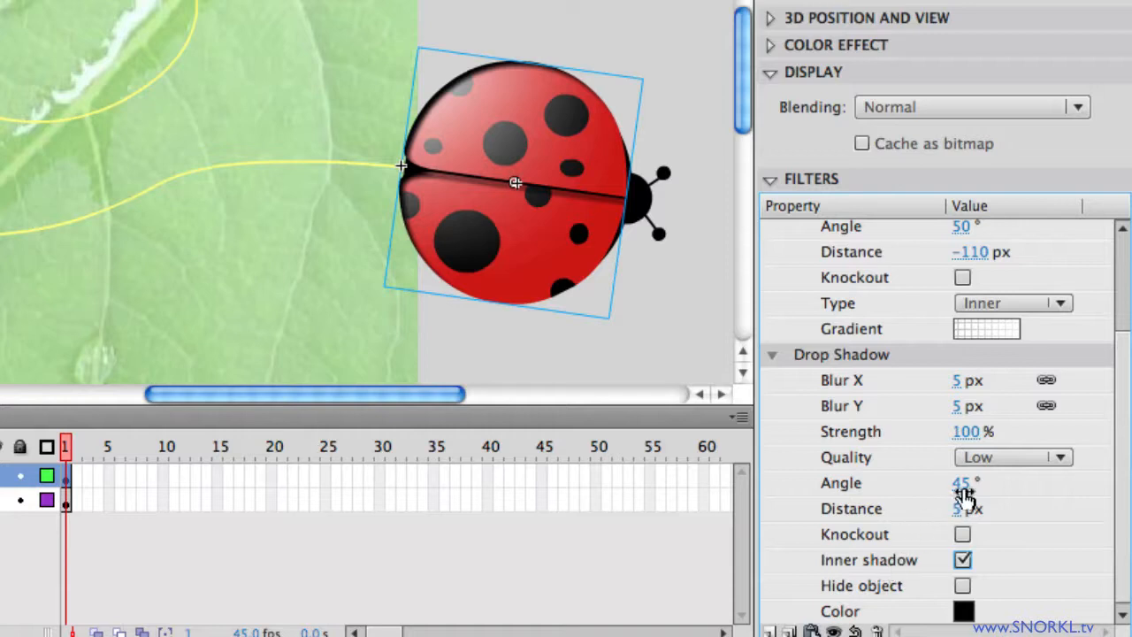
{"action": "left_click_drag", "start_coordinate": [964, 495], "coordinate": [1130, 500]}
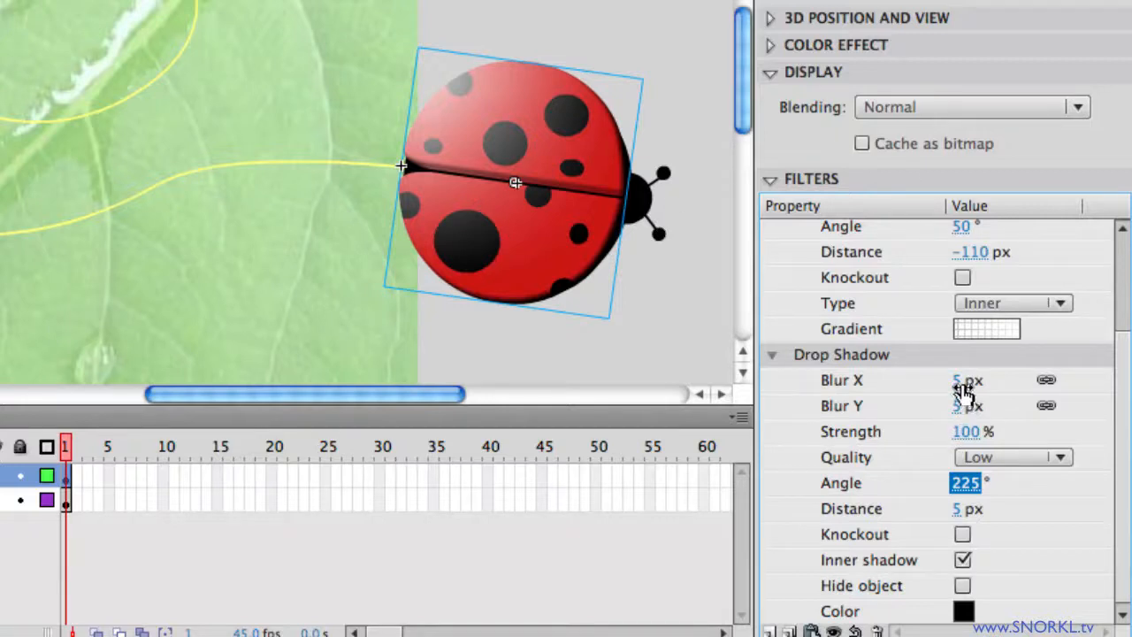
{"action": "left_click_drag", "start_coordinate": [963, 389], "coordinate": [984, 390]}
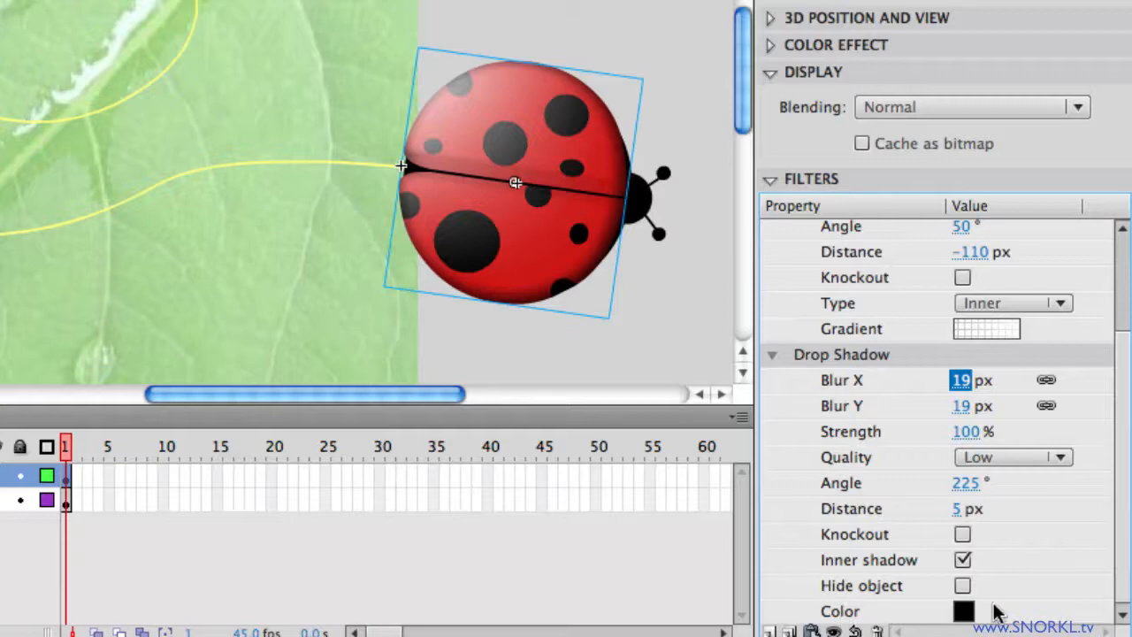
Step: Give the inner shadow dark red #990000 colour, 119% strength, 12 px distance and High quality
{"action": "left_click", "coordinate": [963, 612]}
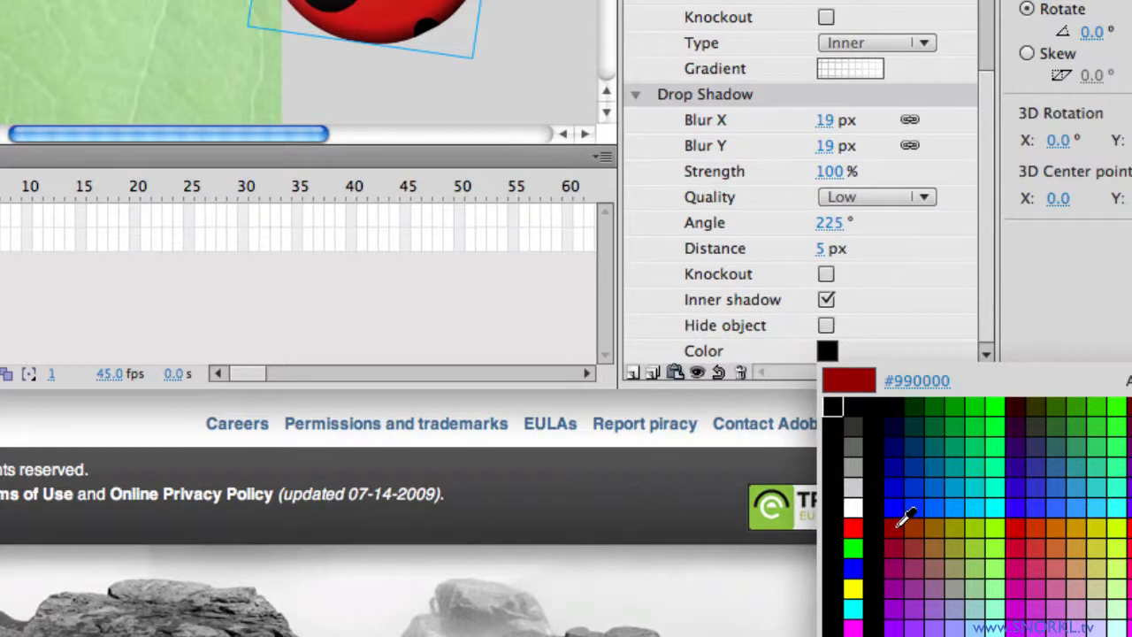
{"action": "left_click", "coordinate": [903, 522]}
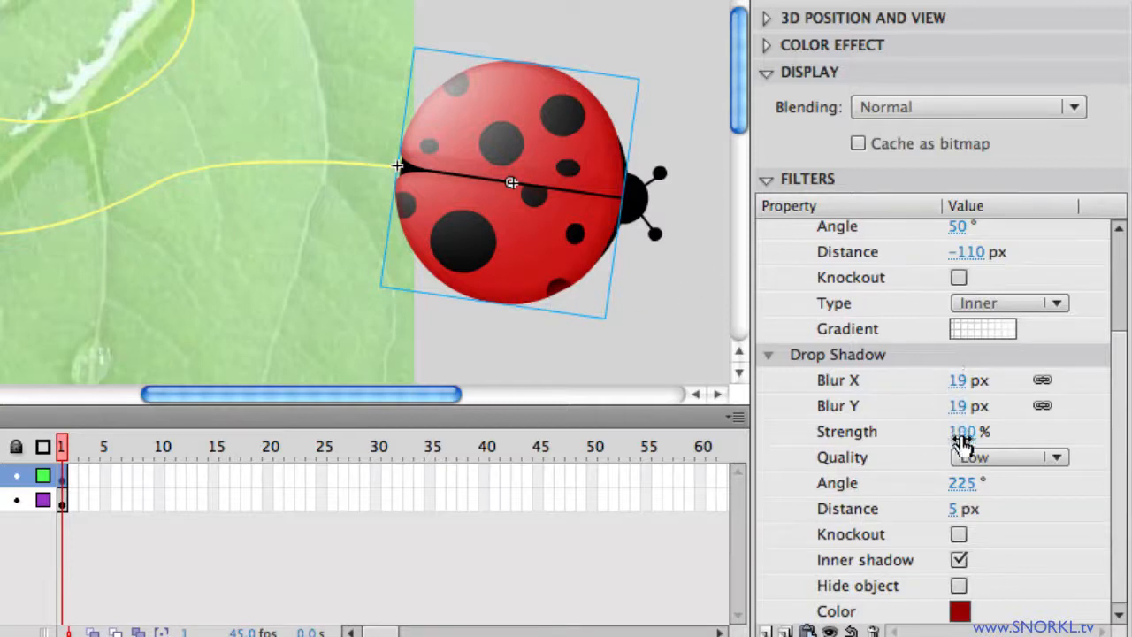
{"action": "left_click_drag", "start_coordinate": [963, 442], "coordinate": [989, 434]}
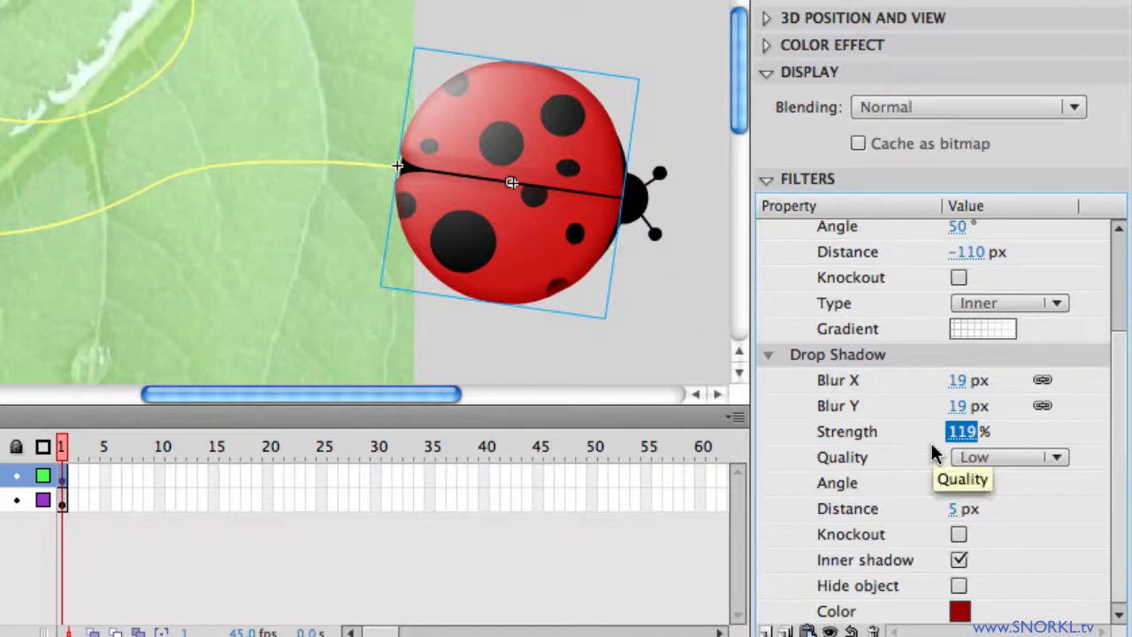
{"action": "left_click", "coordinate": [954, 508]}
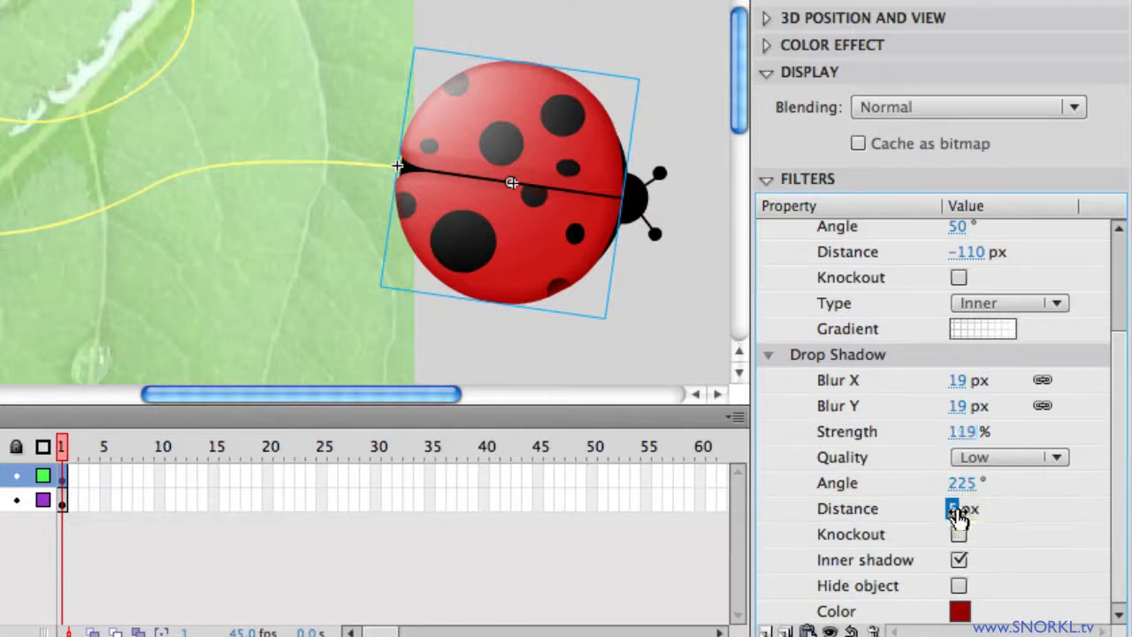
{"action": "left_click_drag", "start_coordinate": [958, 512], "coordinate": [969, 512]}
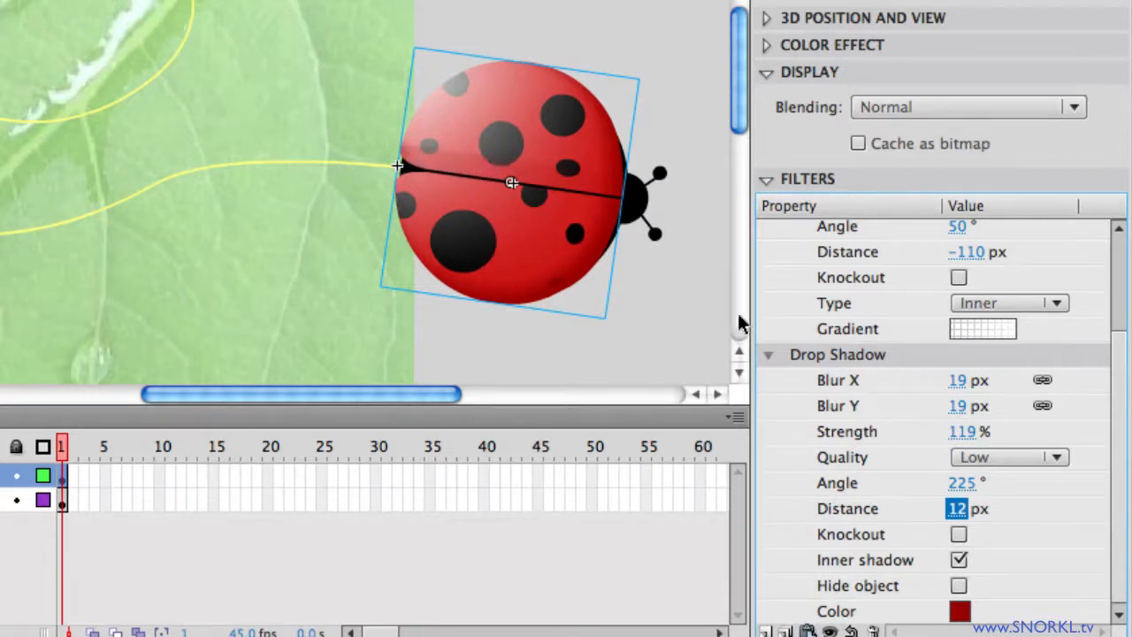
{"action": "left_click", "coordinate": [1020, 455]}
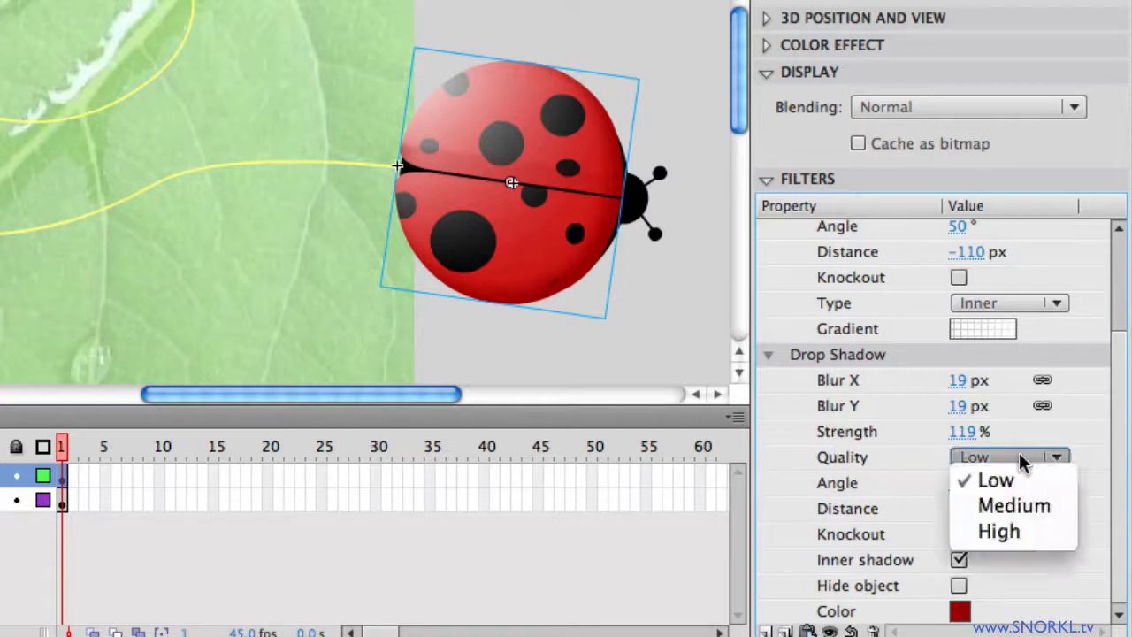
{"action": "left_click", "coordinate": [1025, 531]}
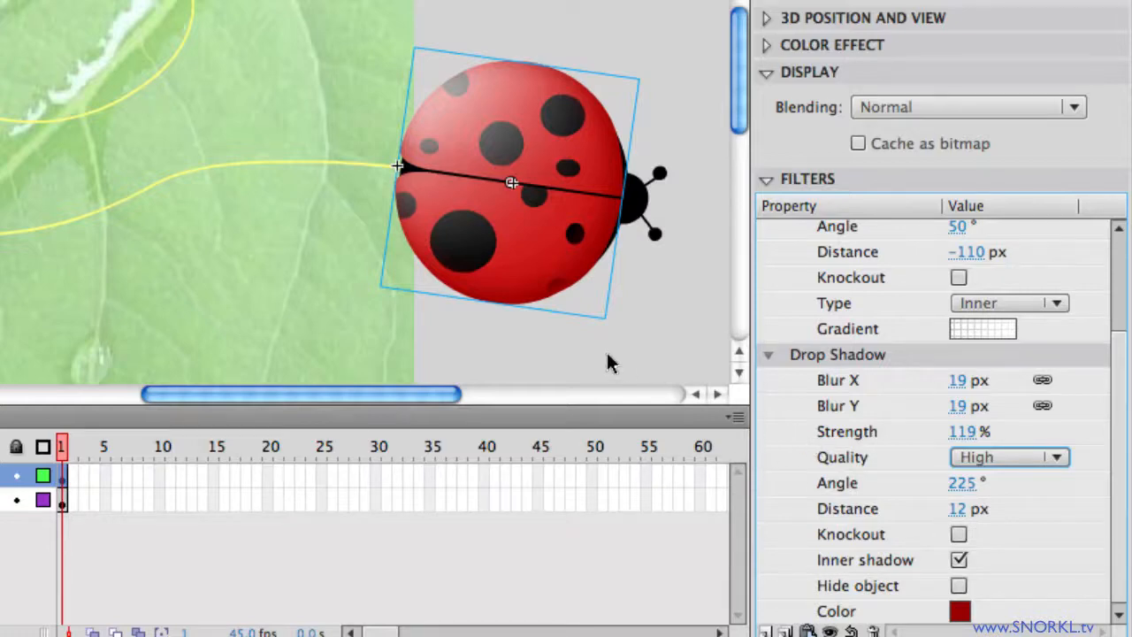
Step: Test the movie with Cmd+Enter, close the SWF and return to Scene 1
{"action": "key", "text": "super+Return"}
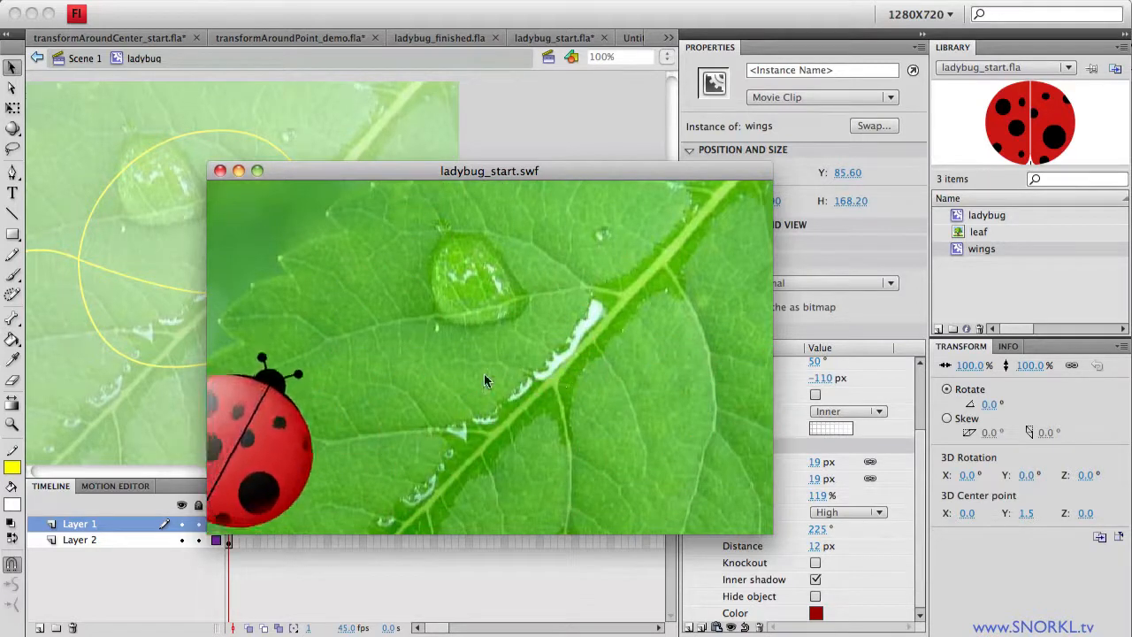
{"action": "left_click", "coordinate": [221, 171]}
{"action": "left_click", "coordinate": [85, 59]}
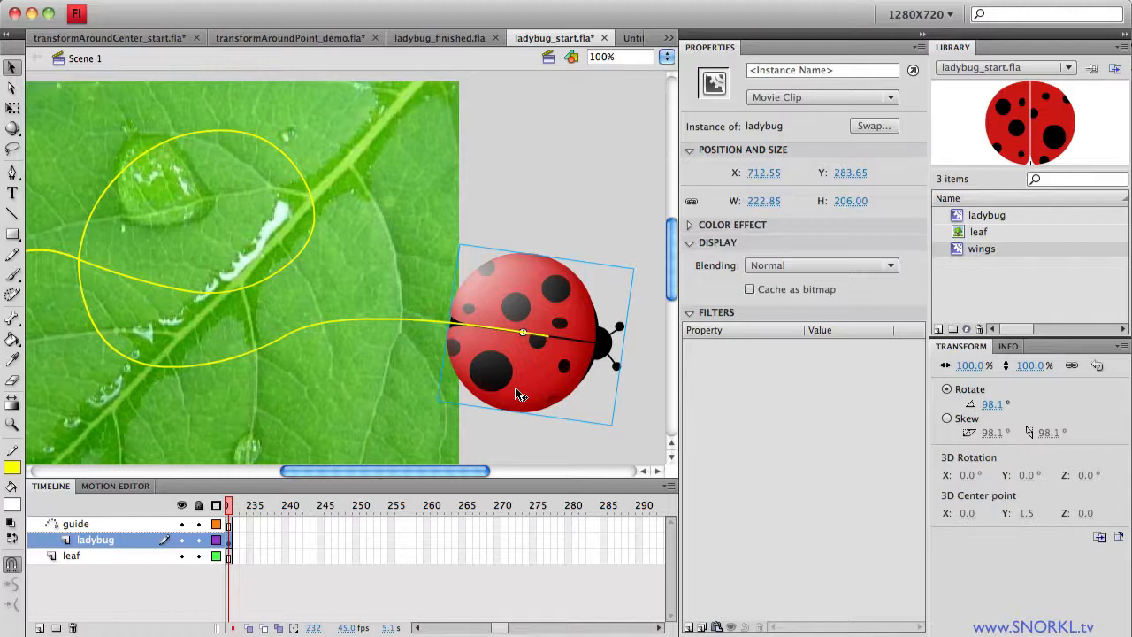
Step: Paste the ladybug into Untitled-2 and Alt-drag copies to its left and right
{"action": "left_click", "coordinate": [633, 38]}
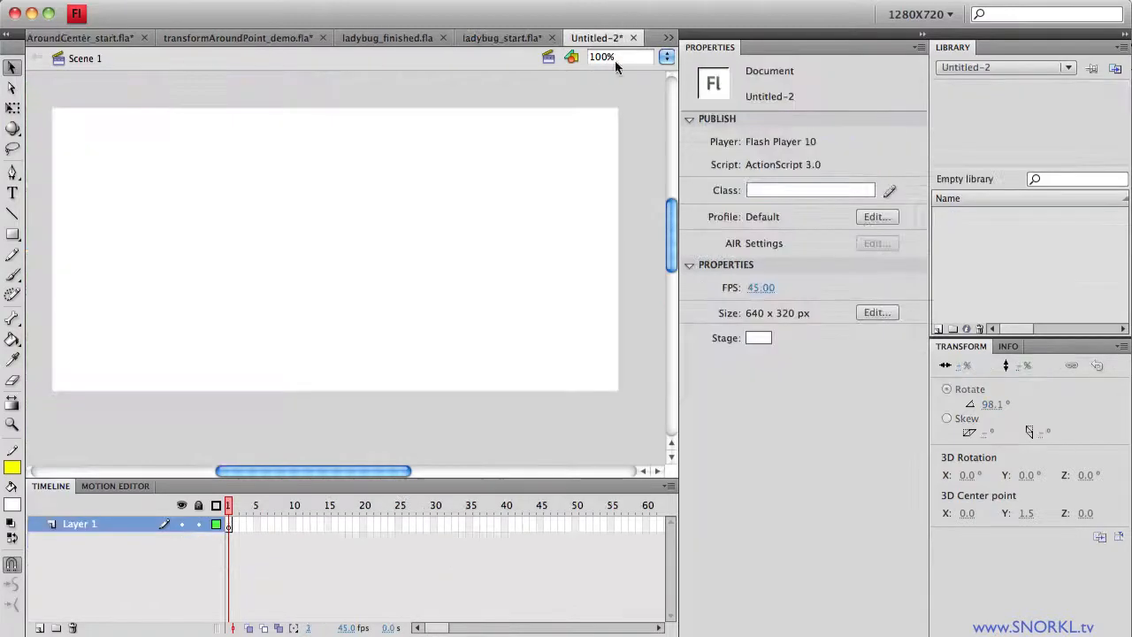
{"action": "key", "text": "super+v"}
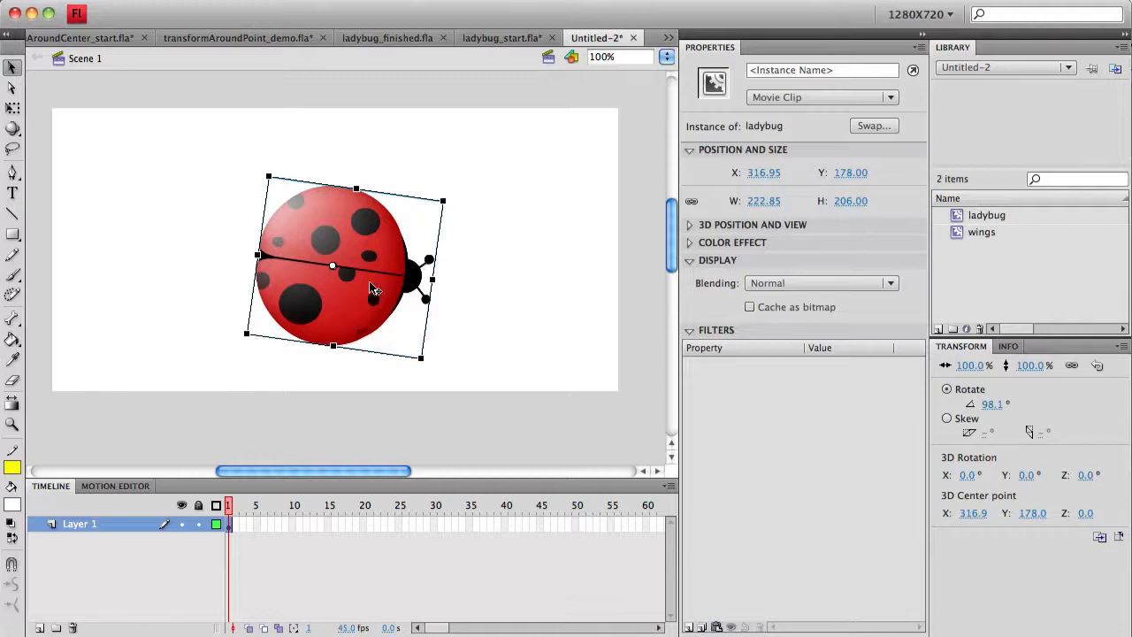
{"action": "left_click_drag", "start_coordinate": [373, 289], "coordinate": [179, 289]}
{"action": "left_click_drag", "start_coordinate": [305, 308], "coordinate": [491, 317]}
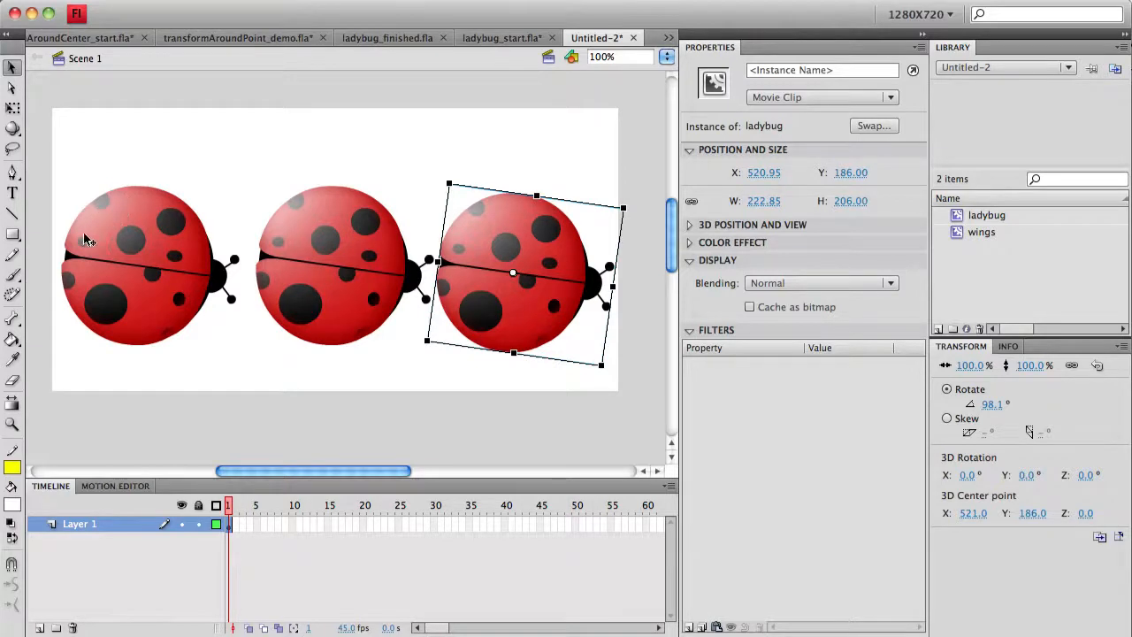
Step: Rotate the middle and right ladybugs to different angles with Free Transform
{"action": "left_click", "coordinate": [345, 313]}
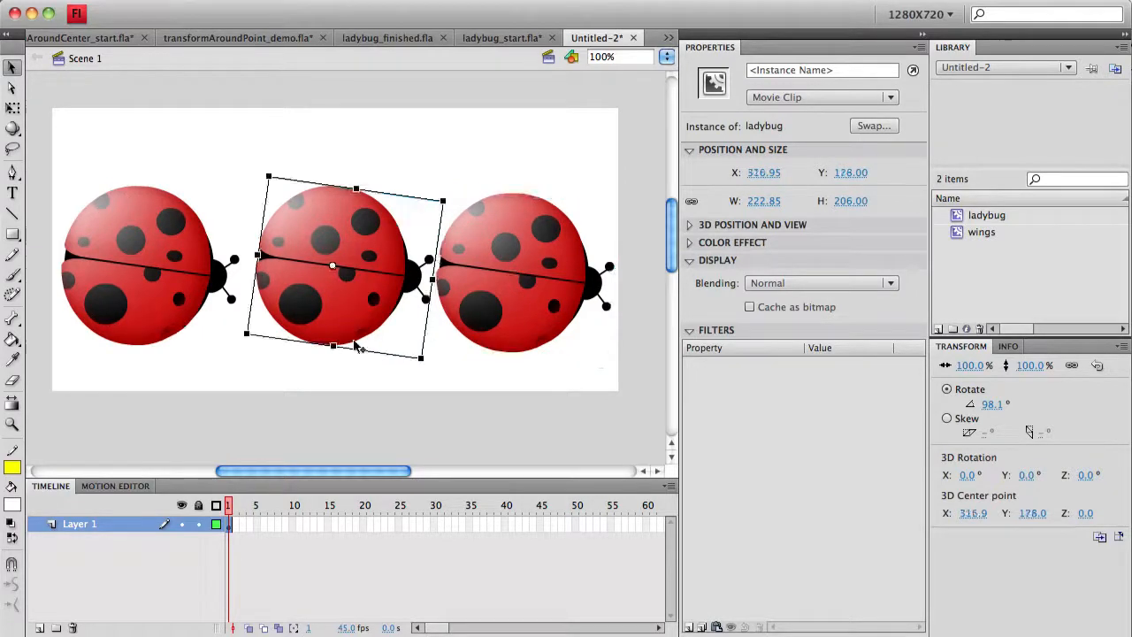
{"action": "left_click_drag", "start_coordinate": [428, 373], "coordinate": [149, 351]}
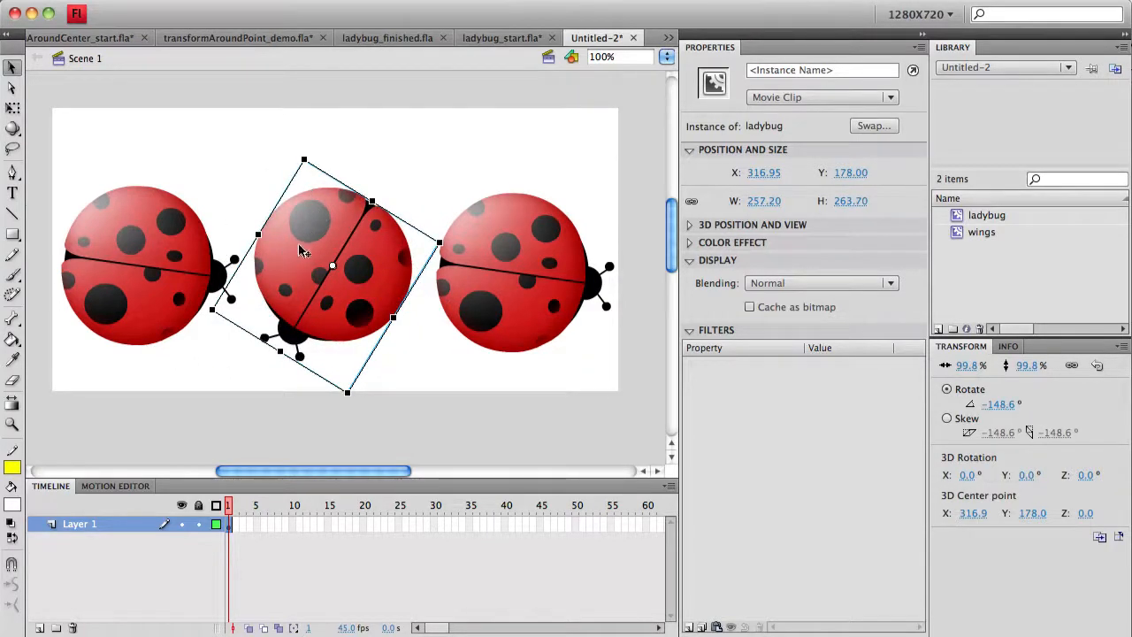
{"action": "left_click", "coordinate": [473, 290]}
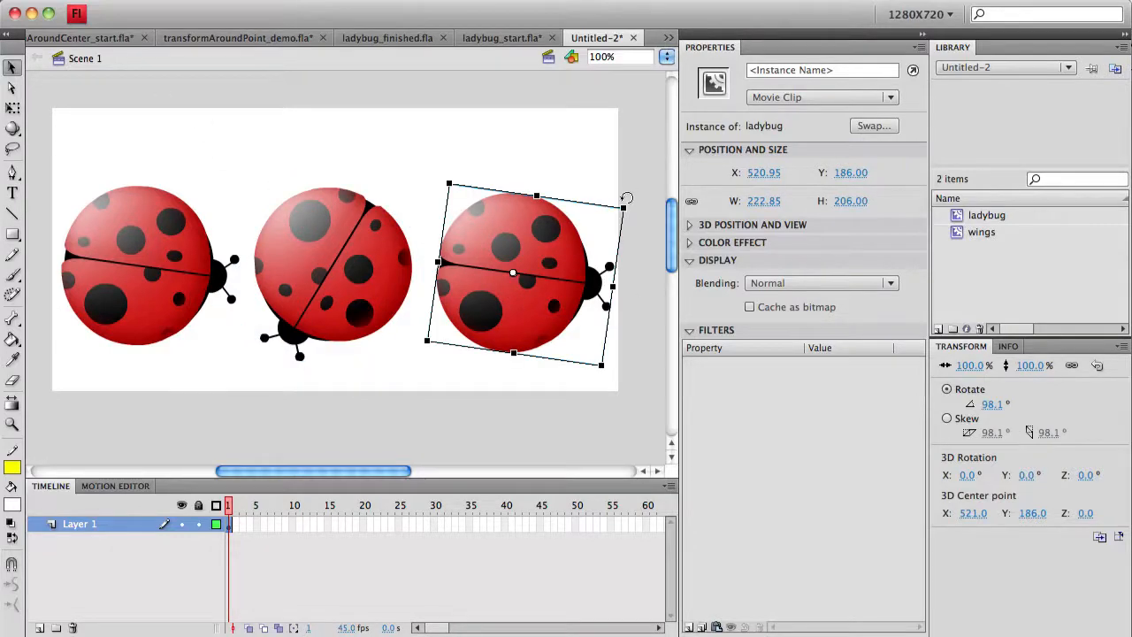
{"action": "left_click_drag", "start_coordinate": [627, 198], "coordinate": [424, 235]}
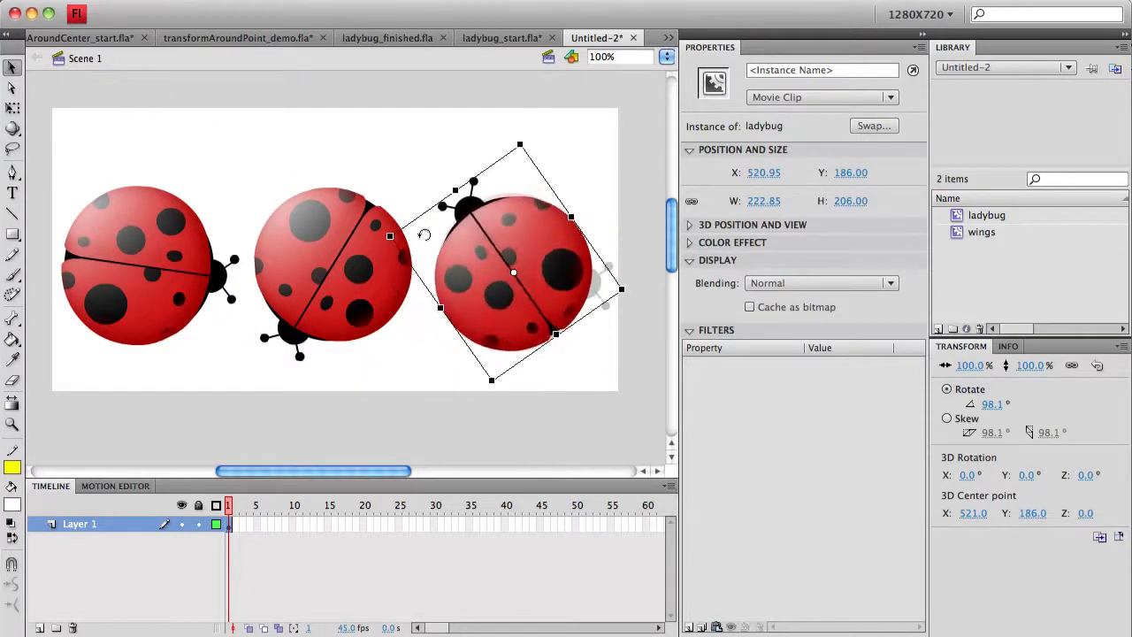
{"action": "left_click", "coordinate": [576, 125]}
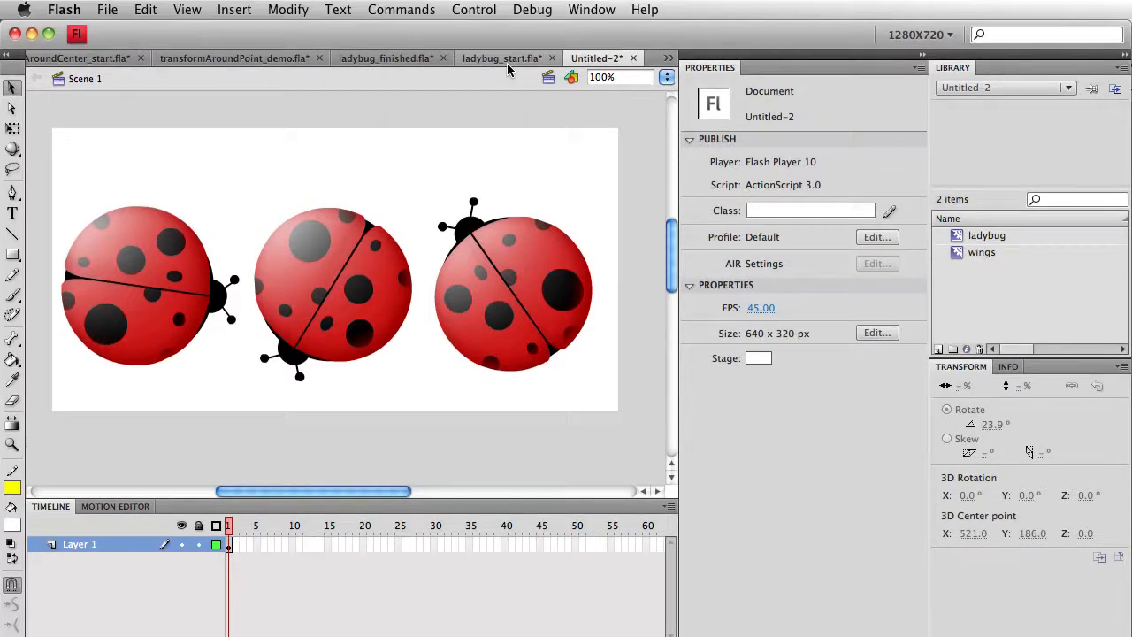
Step: In ladybug_start.fla, preview the ladybug's guide-path motion, then select it on frame 1
{"action": "left_click", "coordinate": [504, 61]}
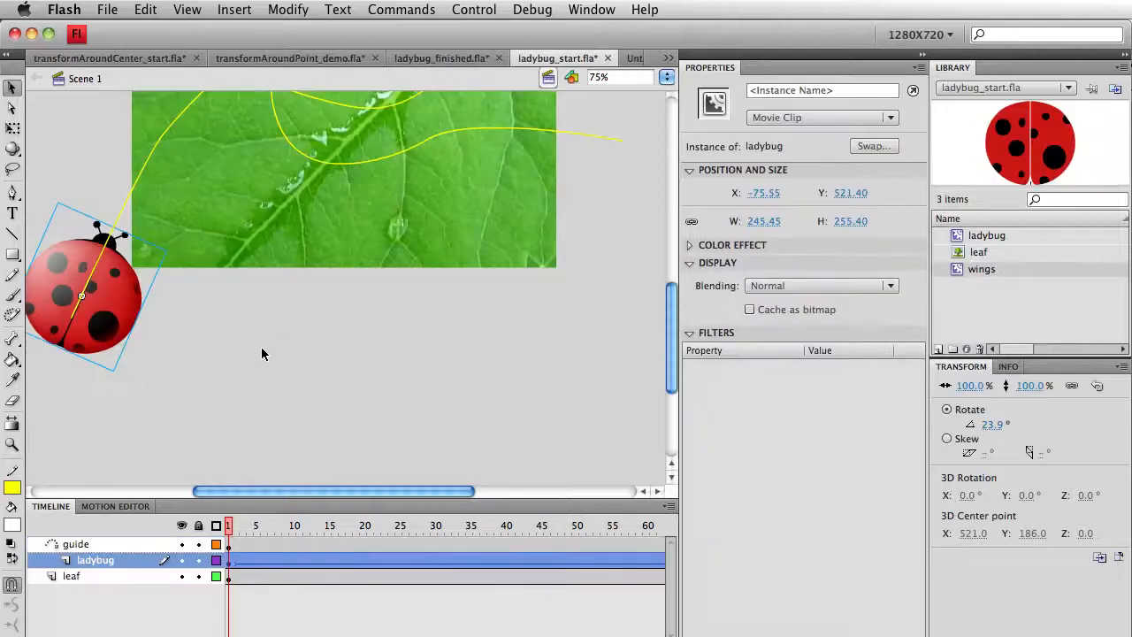
{"action": "scroll", "coordinate": [261, 354], "scroll_direction": "up", "scroll_amount": 3}
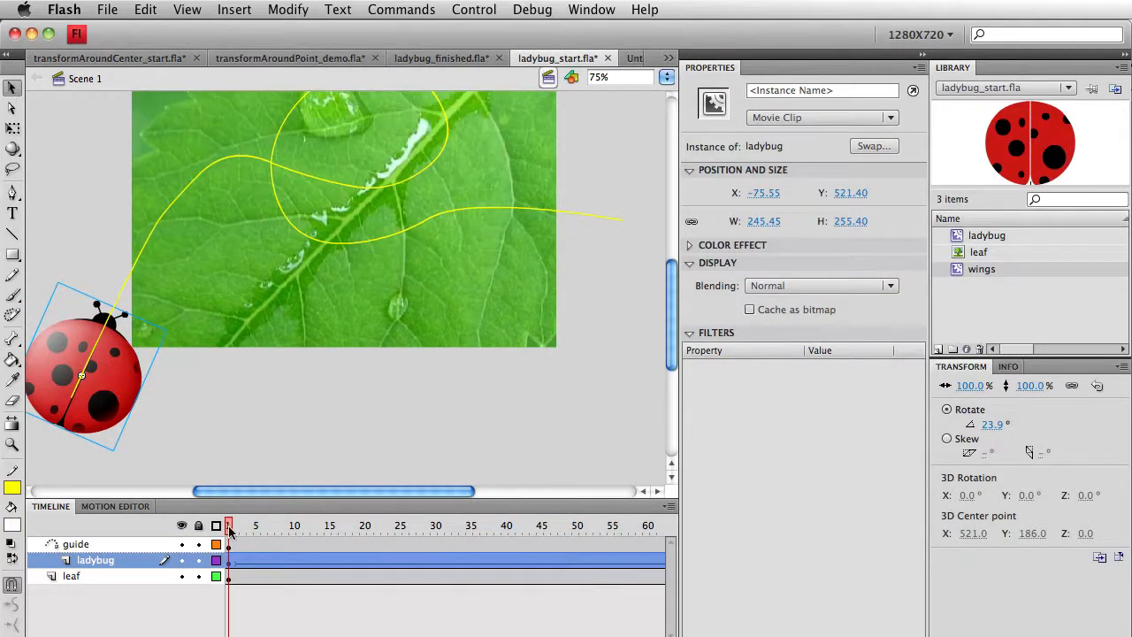
{"action": "left_click_drag", "start_coordinate": [232, 534], "coordinate": [435, 535]}
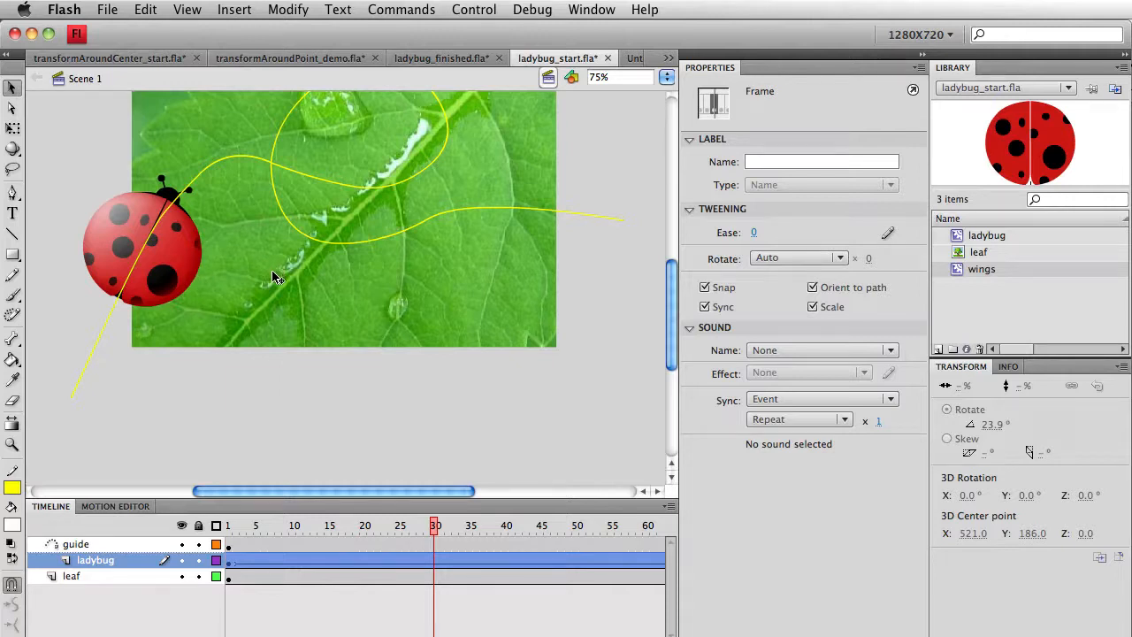
{"action": "left_click", "coordinate": [229, 528]}
{"action": "left_click", "coordinate": [106, 392]}
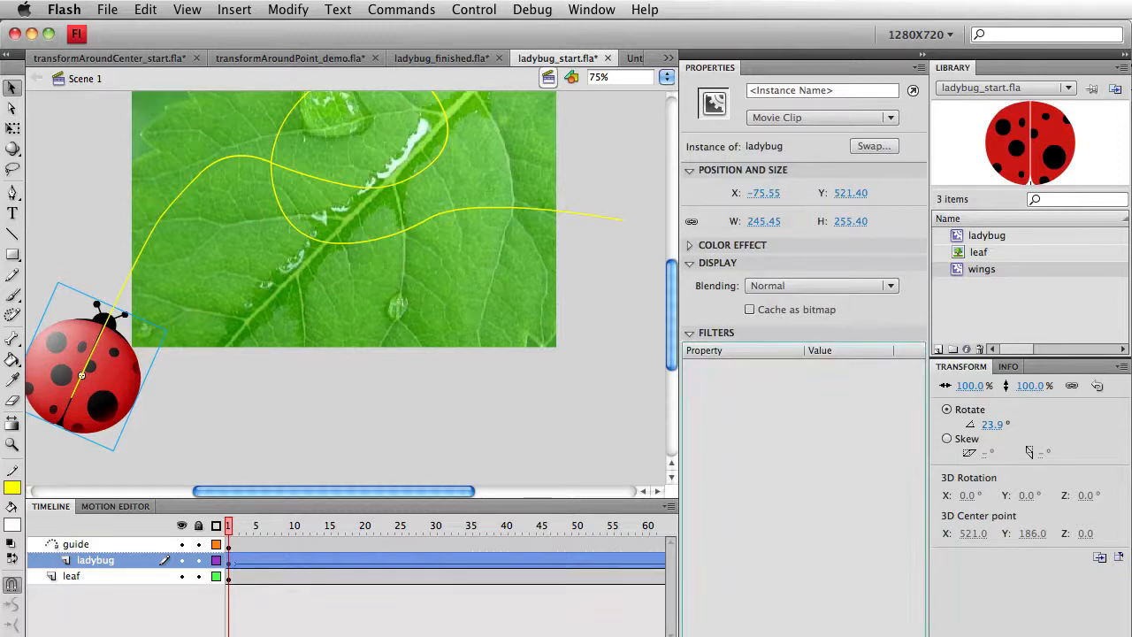
Step: Add a Drop Shadow filter to the ladybug with Blur X of 10
{"action": "left_click", "coordinate": [744, 633]}
{"action": "left_click", "coordinate": [818, 386]}
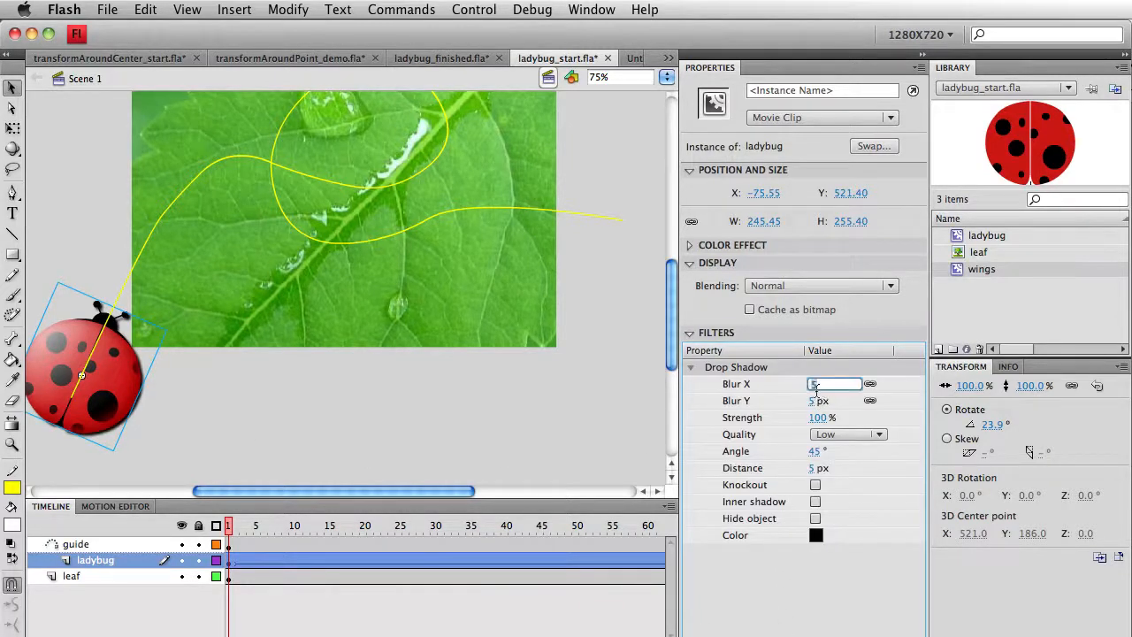
{"action": "type", "text": "10"}
{"action": "key", "text": "Return"}
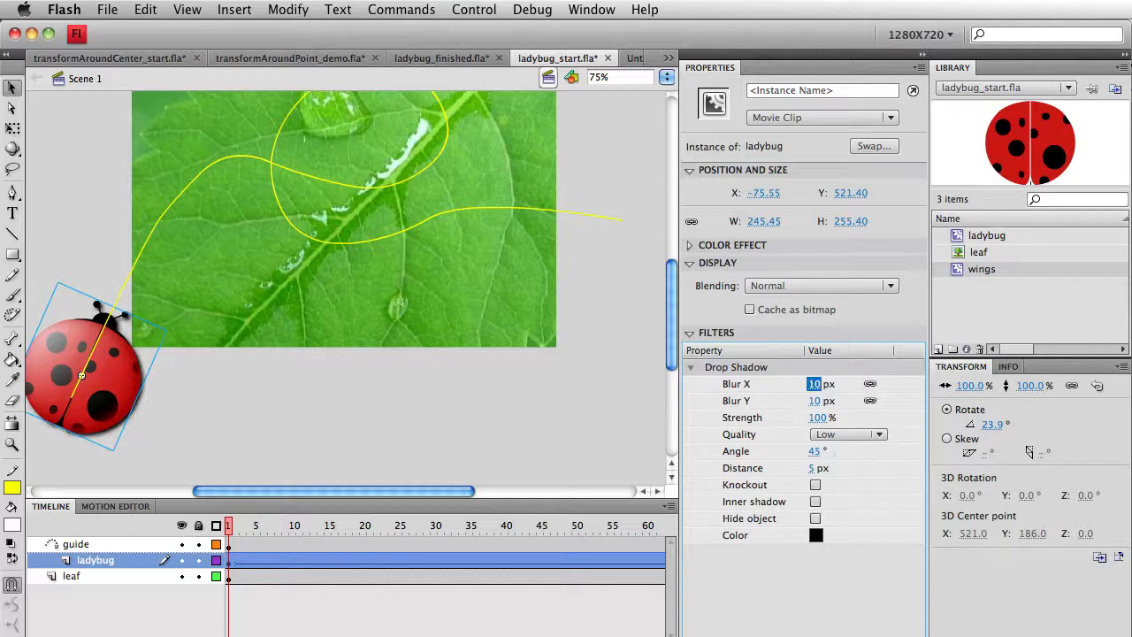
{"action": "left_click", "coordinate": [167, 422]}
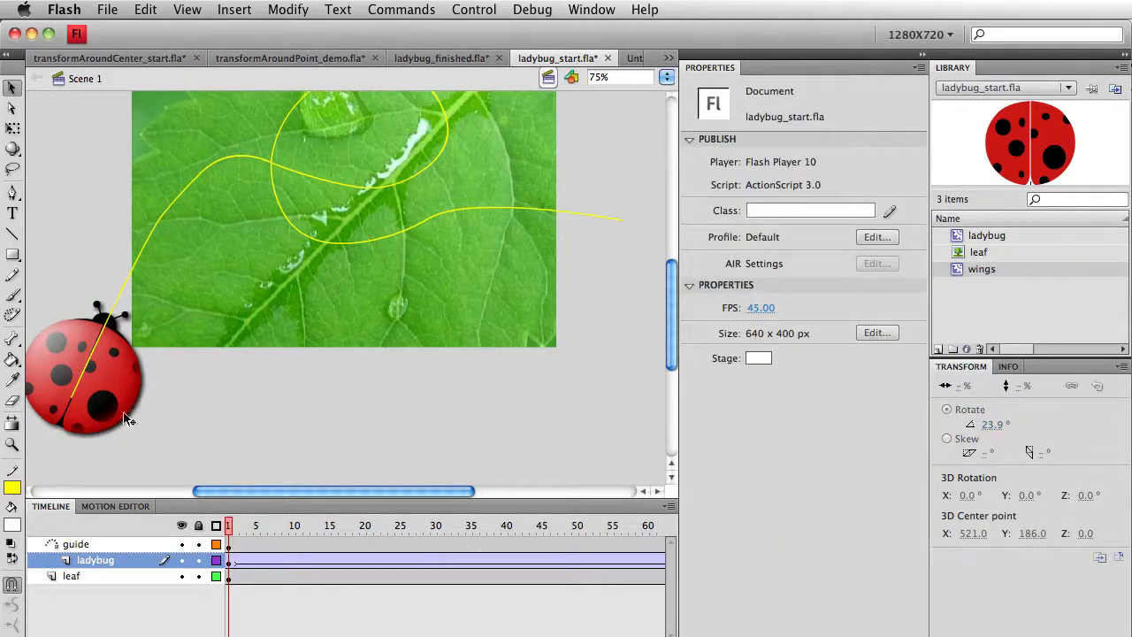
Step: Change the ladybug's drop shadow quality from Low to High
{"action": "left_click", "coordinate": [127, 419]}
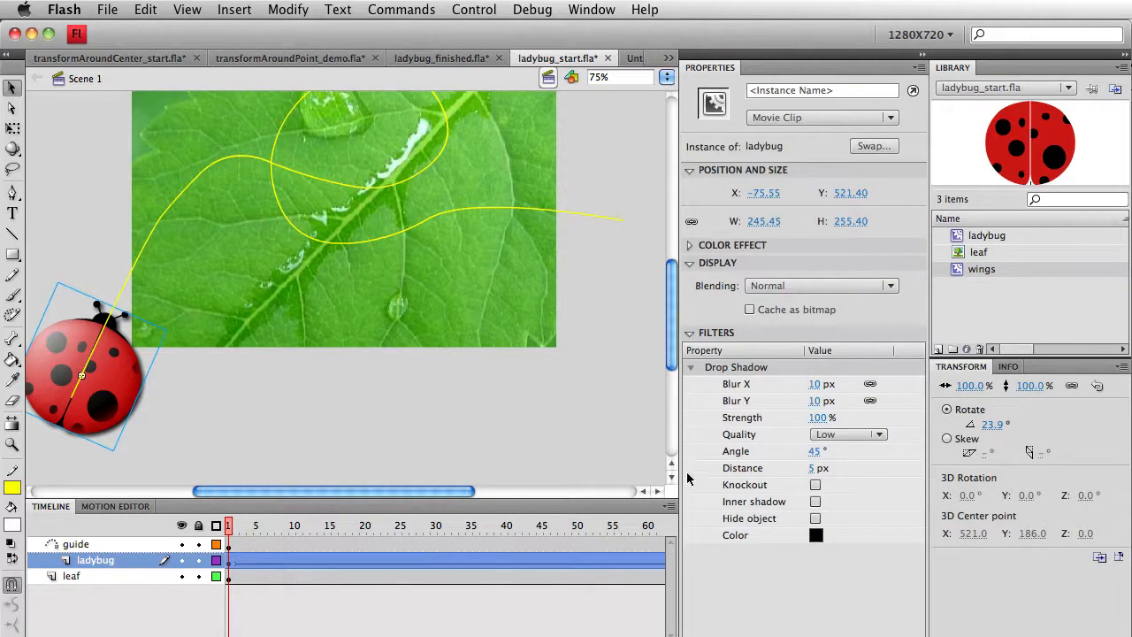
{"action": "left_click", "coordinate": [865, 436]}
{"action": "left_click", "coordinate": [859, 481]}
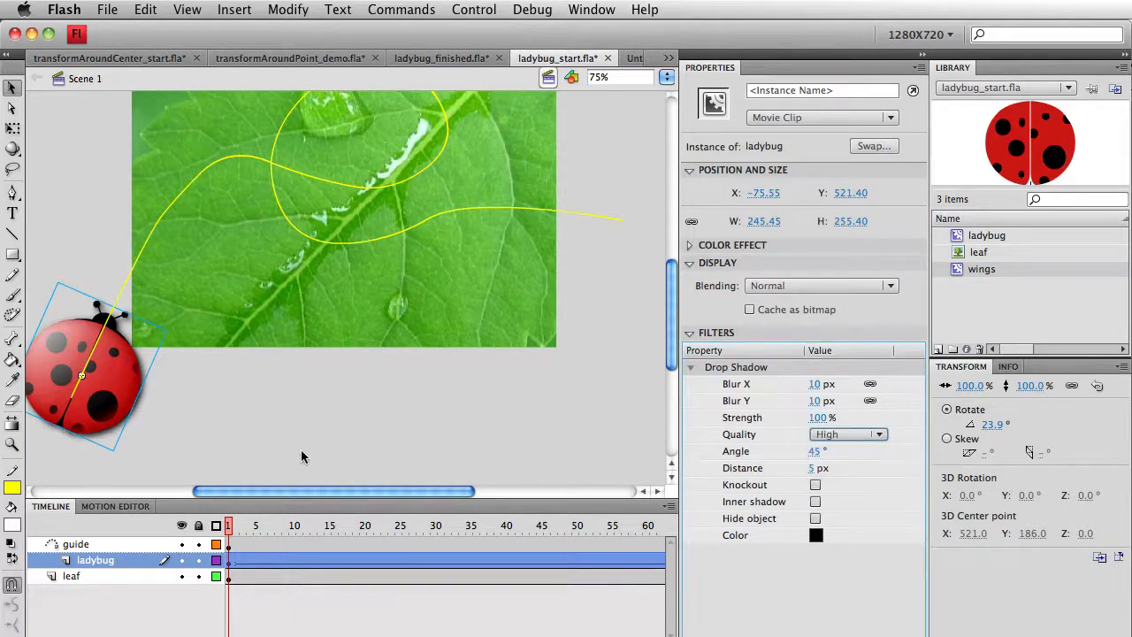
{"action": "left_click", "coordinate": [222, 424]}
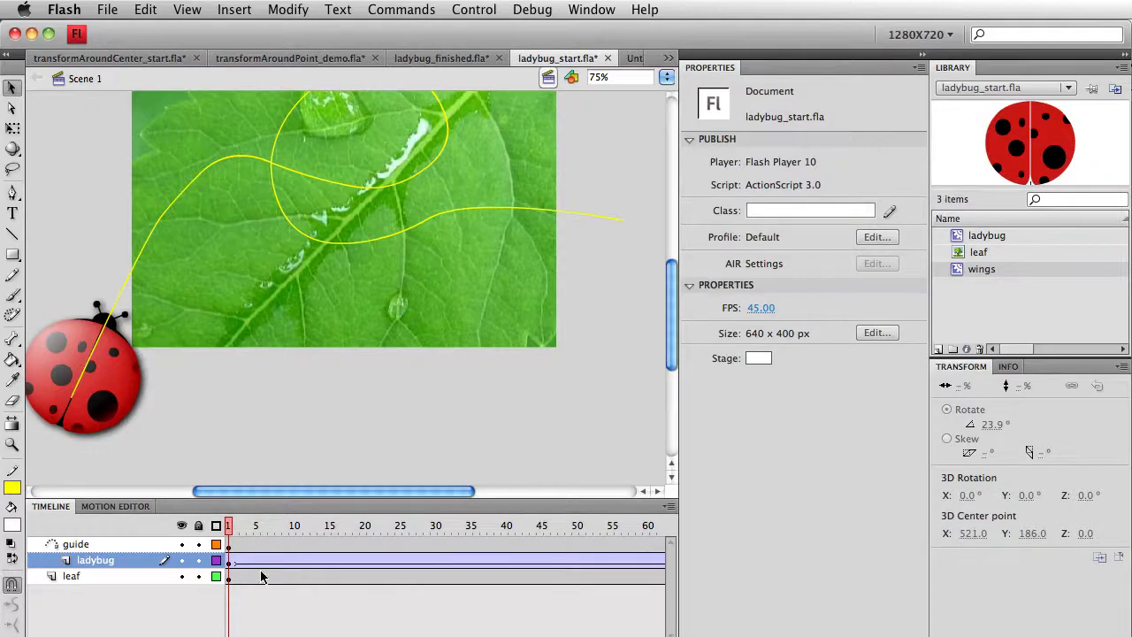
{"action": "scroll", "coordinate": [475, 604], "scroll_direction": "right", "scroll_amount": 20}
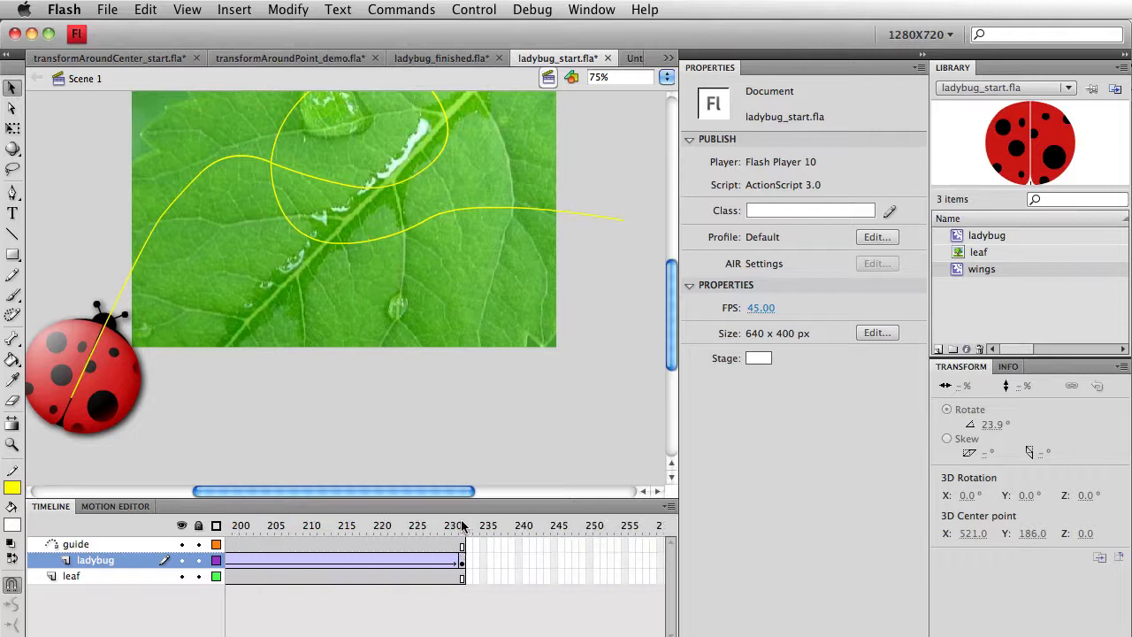
Step: On frame 232, select the ladybug and set its drop shadow quality to High
{"action": "left_click", "coordinate": [463, 525]}
{"action": "left_click", "coordinate": [620, 260]}
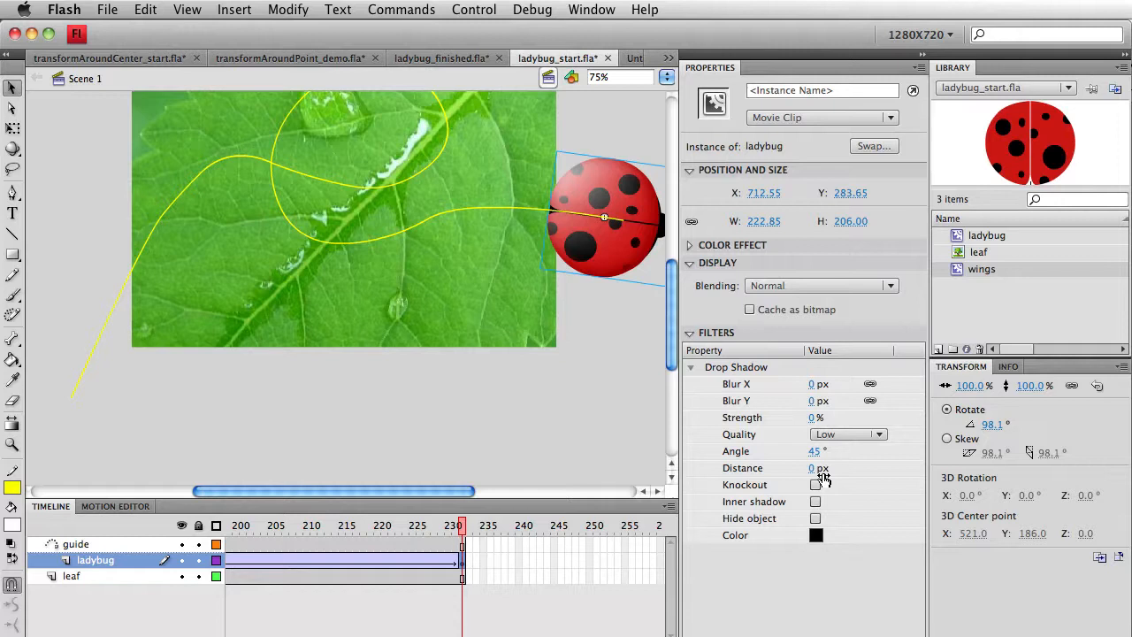
{"action": "left_click", "coordinate": [813, 384]}
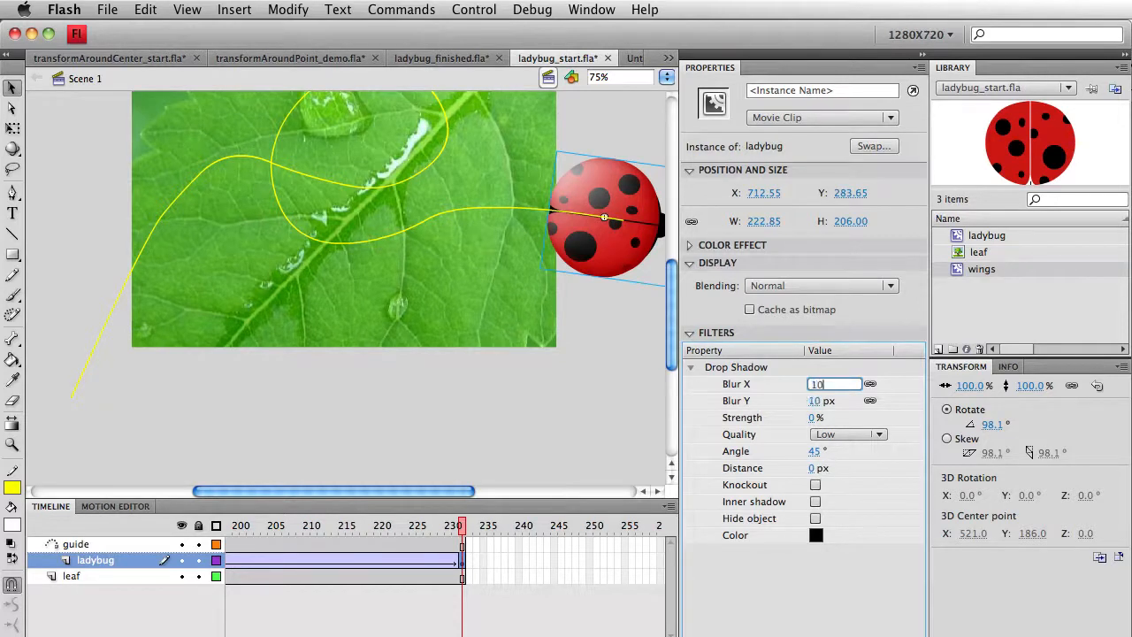
{"action": "left_click", "coordinate": [852, 434]}
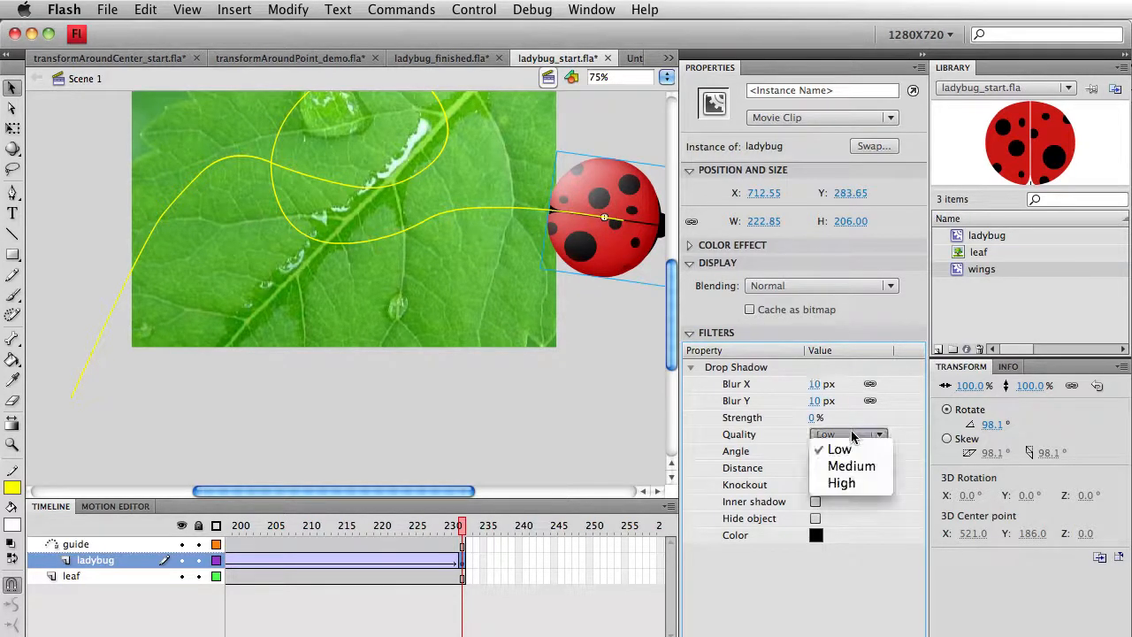
{"action": "left_click", "coordinate": [847, 482]}
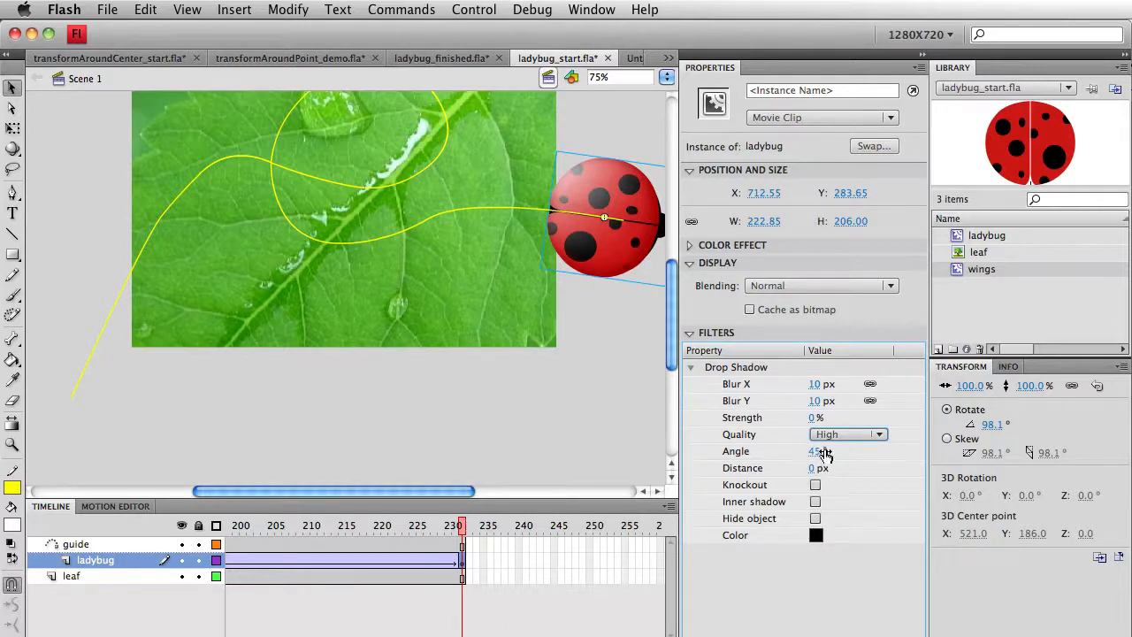
Step: Set the frame 232 drop shadow strength to 100%
{"action": "left_click", "coordinate": [812, 418]}
{"action": "type", "text": "1"}
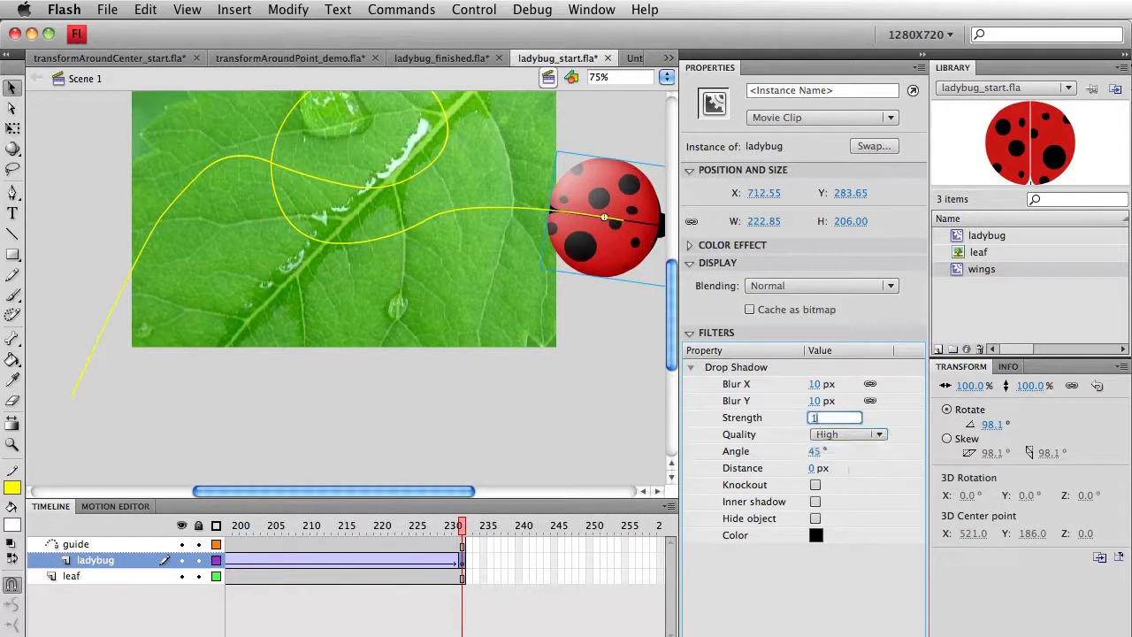
{"action": "type", "text": "00"}
{"action": "key", "text": "Return"}
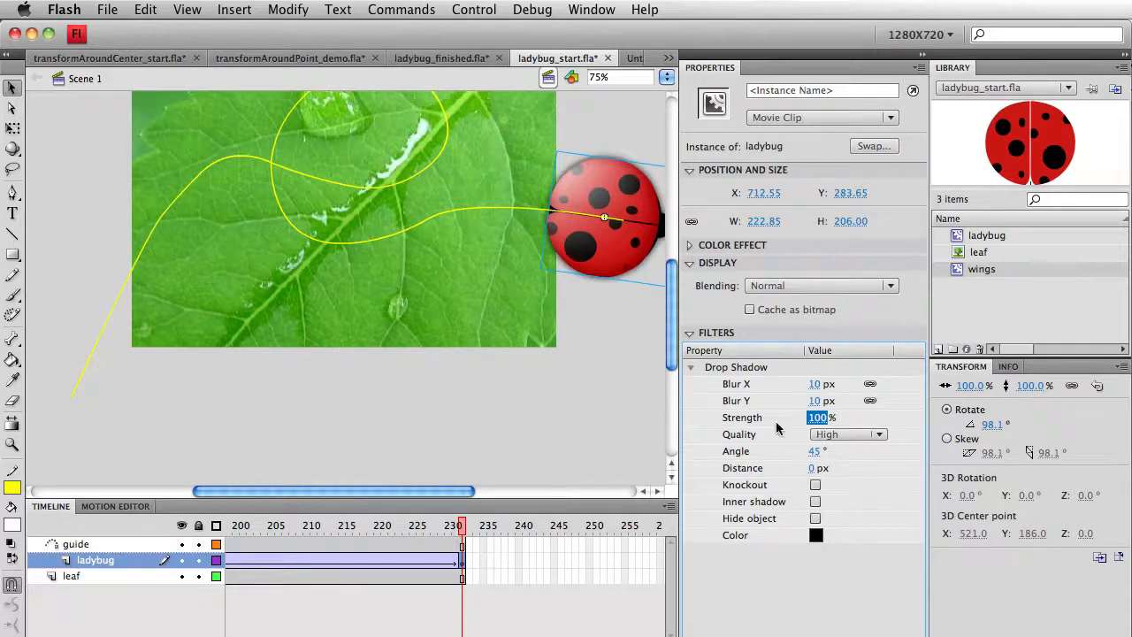
{"action": "left_click", "coordinate": [632, 349]}
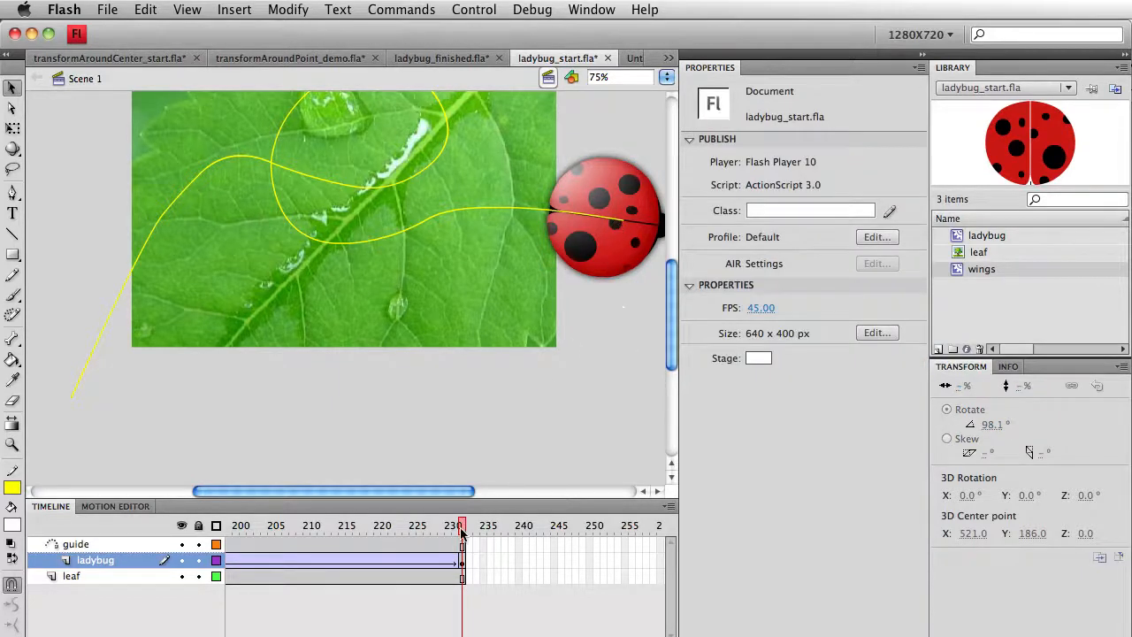
Step: Scrub the ladybug back along its path and test-play the movie
{"action": "left_click_drag", "start_coordinate": [461, 531], "coordinate": [96, 501]}
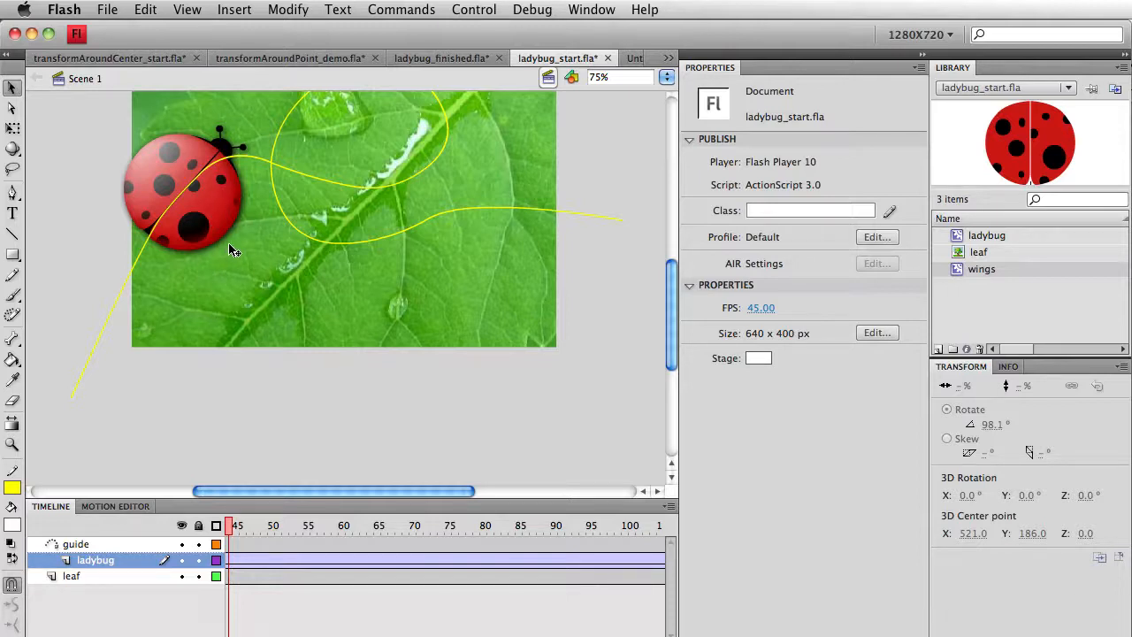
{"action": "key", "text": "super+Return"}
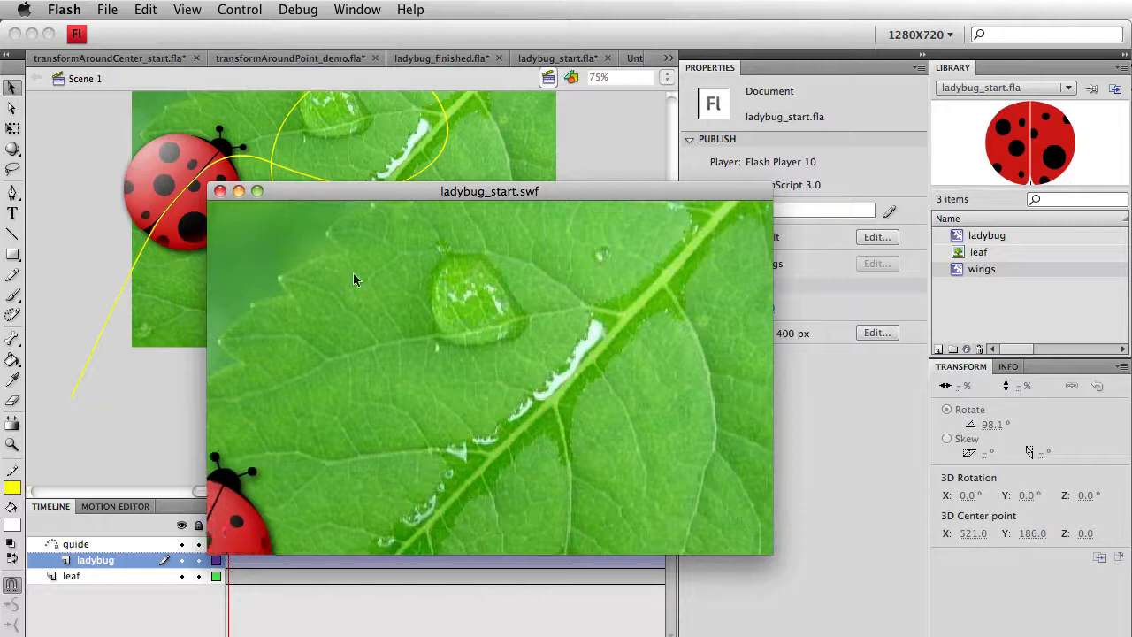
{"action": "left_click", "coordinate": [220, 191]}
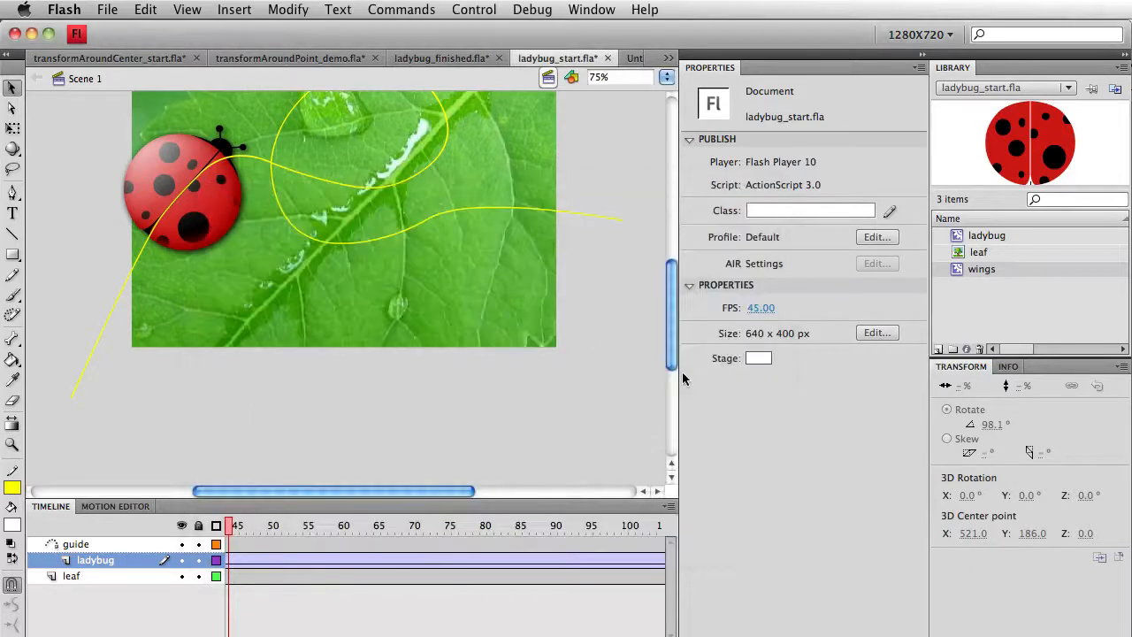
Step: Change the document frame rate to 10 fps and test the movie again
{"action": "left_click", "coordinate": [760, 308]}
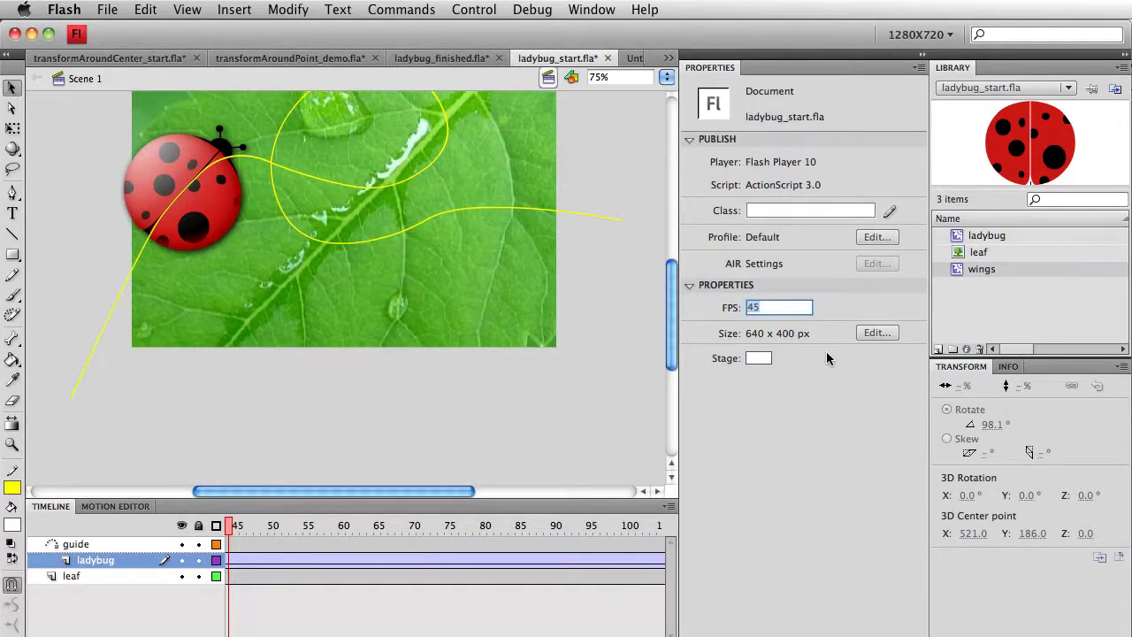
{"action": "type", "text": "10"}
{"action": "key", "text": "Return"}
{"action": "key", "text": "super+Return"}
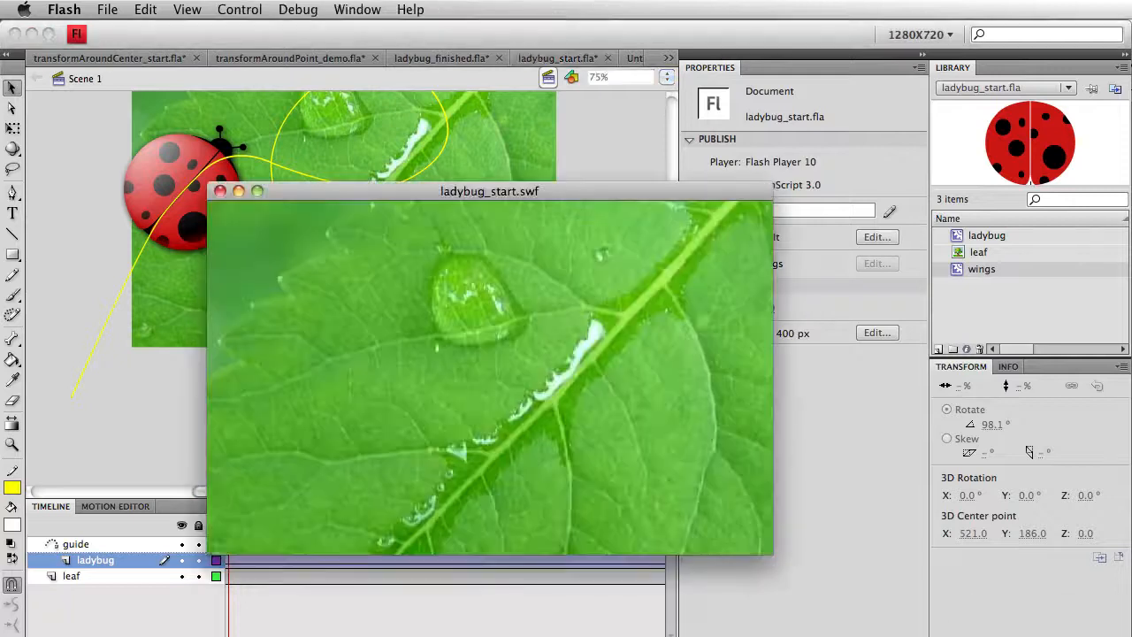